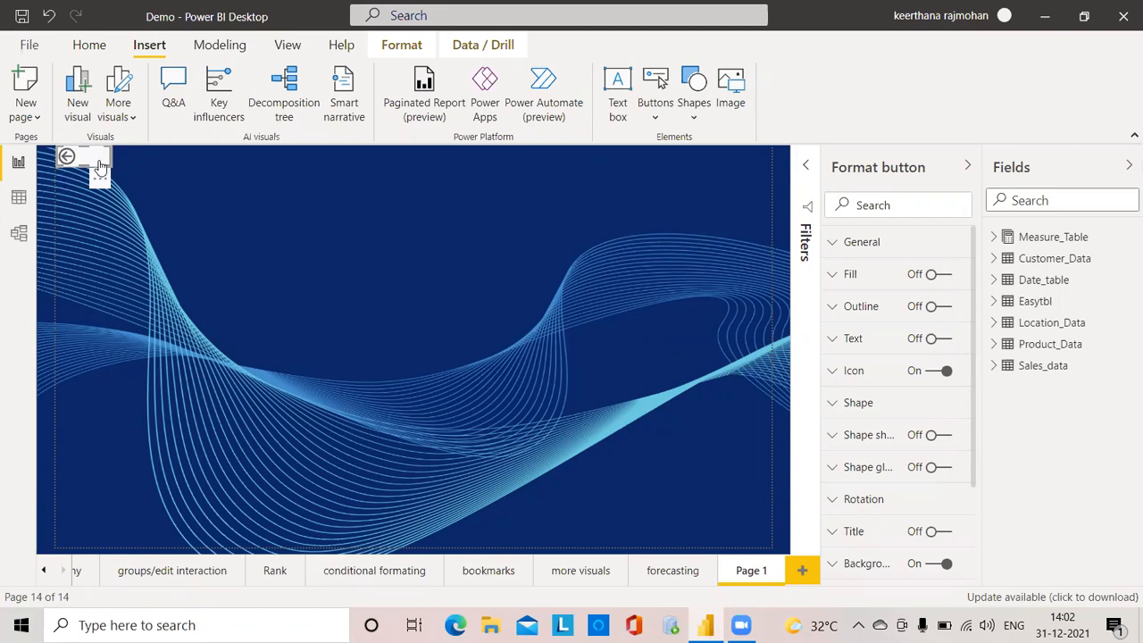
Step: Delete the existing button on Page 1, insert a new Back button, and enlarge it slightly inward from the page's upper-left corner
key("Delete")
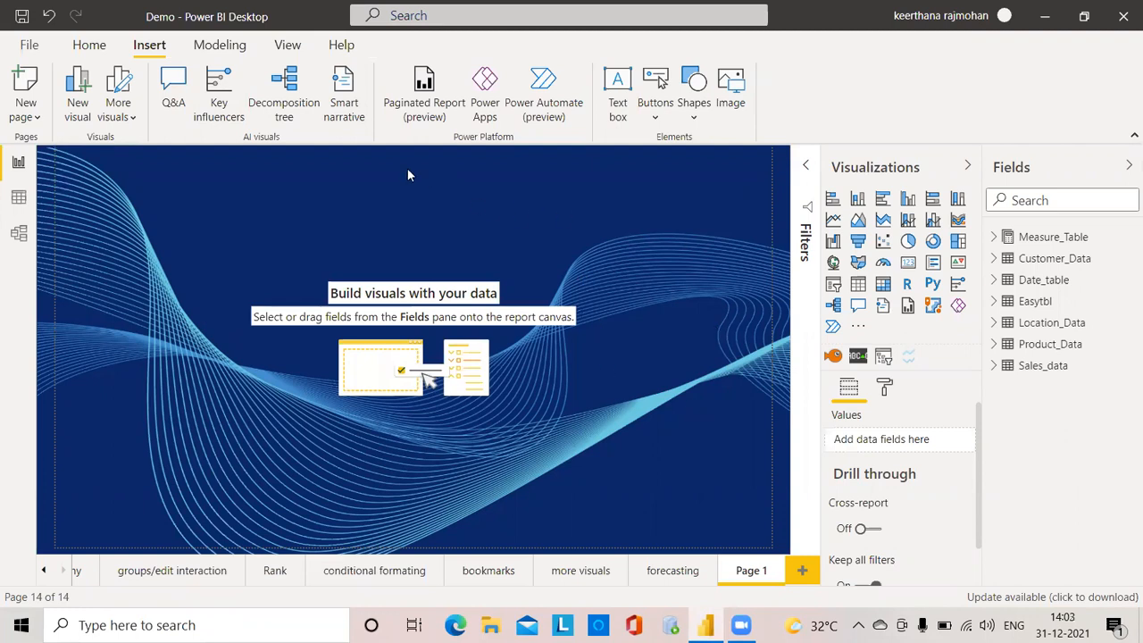
left_click(654, 121)
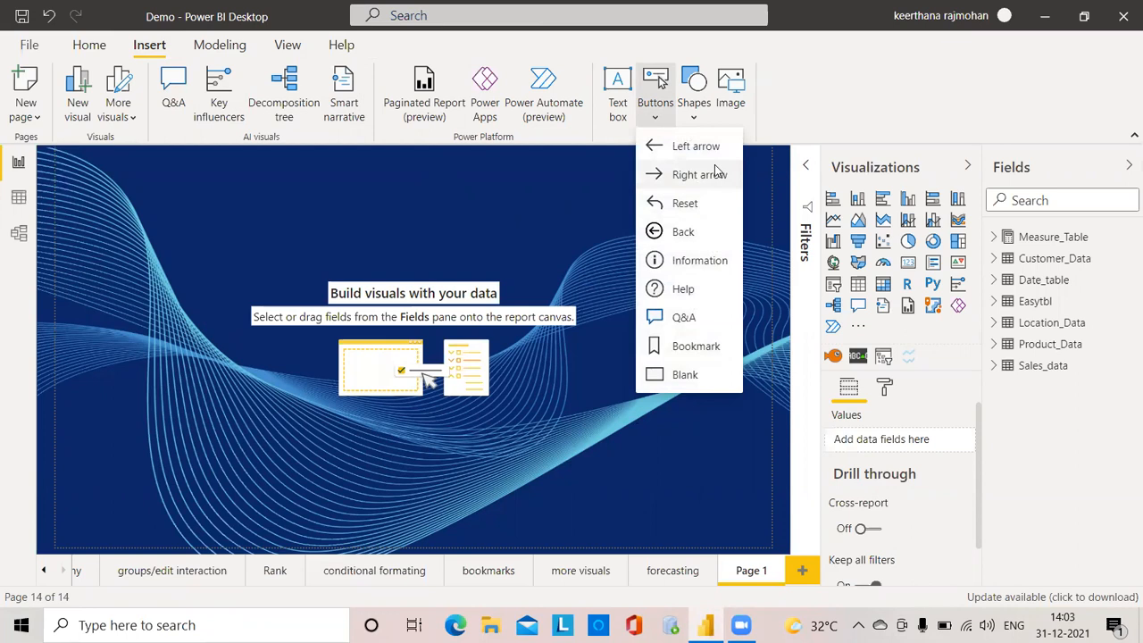
left_click(701, 233)
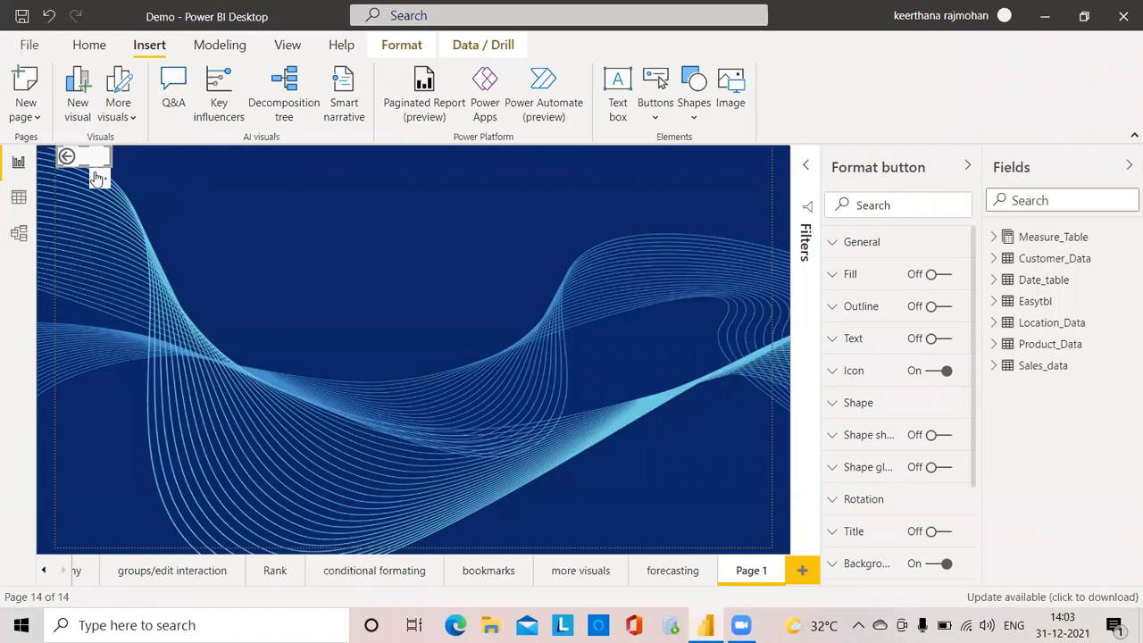
left_click_drag(97, 170, 208, 254)
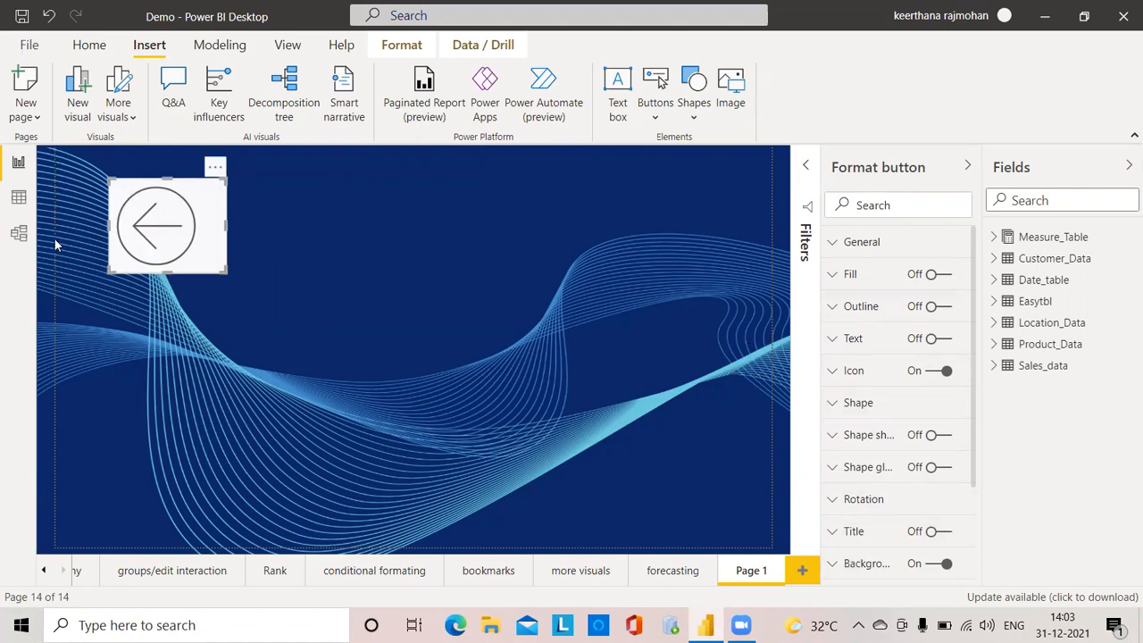
Step: Turn on the Back button's text, enter HOME as its label, and set the text size to 17 pt
left_click(935, 338)
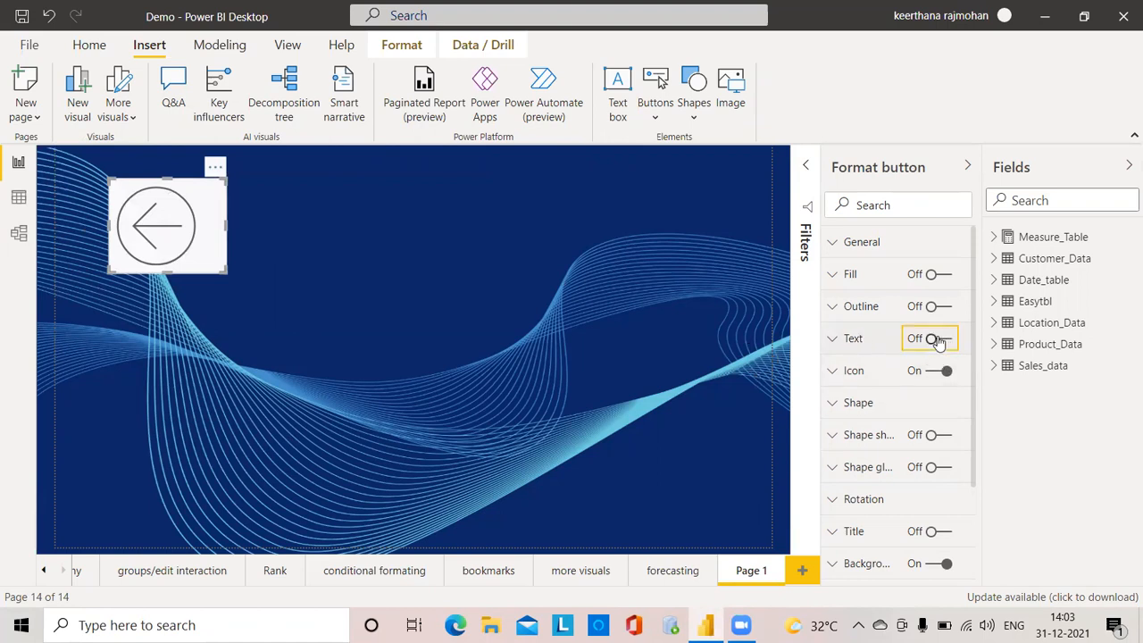
left_click(838, 338)
left_click(860, 425)
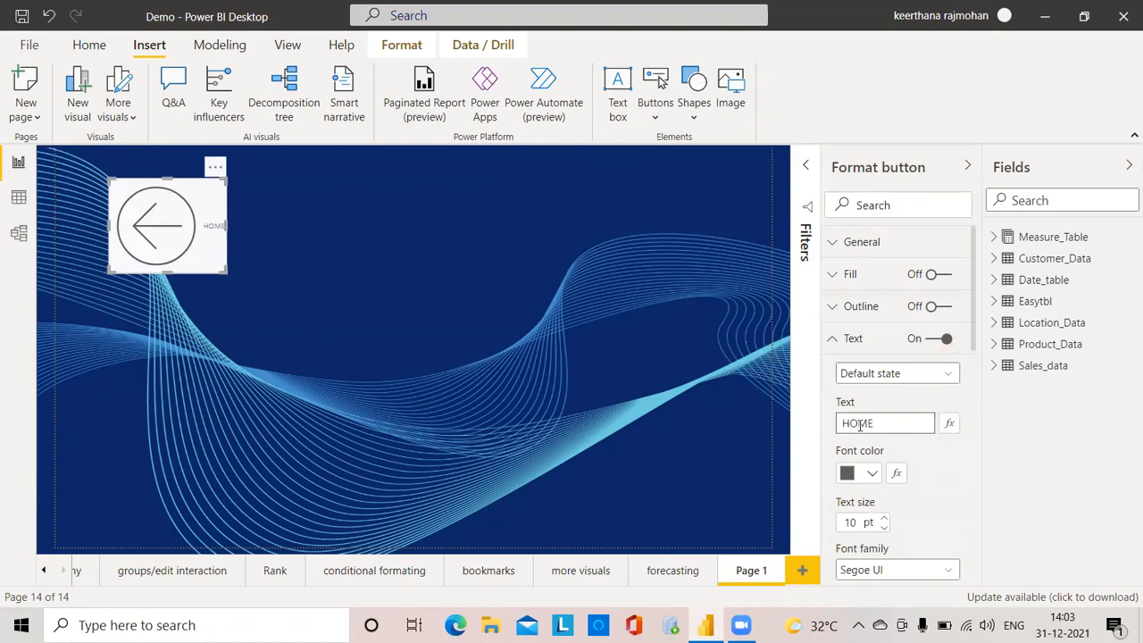
type("HOME")
left_click(885, 518)
left_click(884, 518)
left_click(885, 517)
left_click(884, 517)
left_click(885, 517)
left_click(884, 517)
left_click(885, 517)
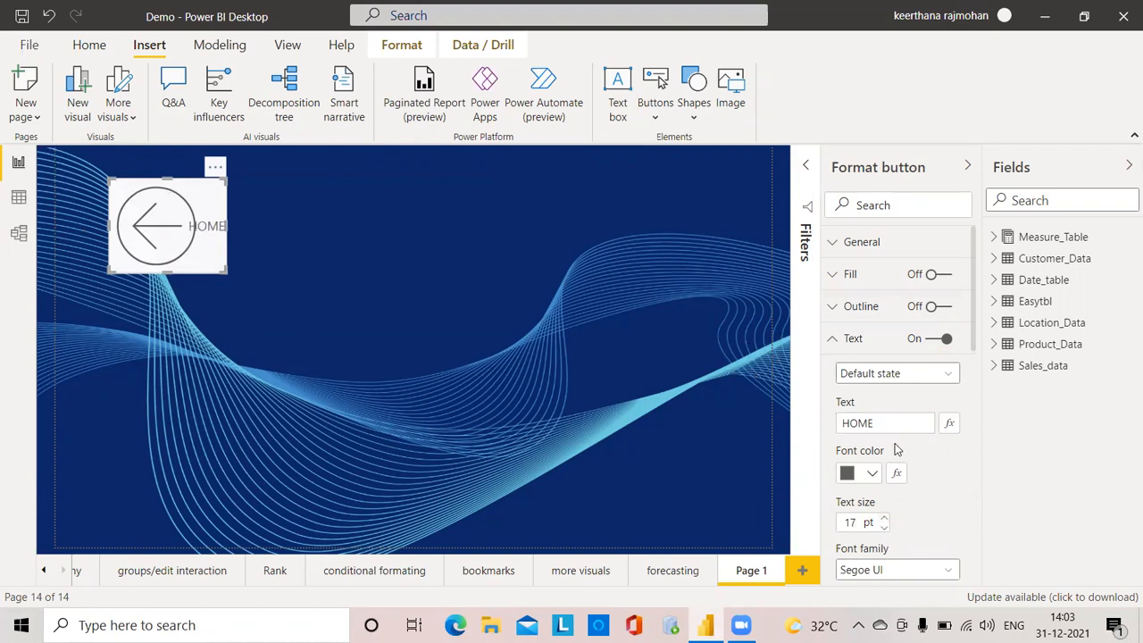
Step: Set the HOME button's background to a light green theme color, after trying blue
left_click_drag(978, 323, 967, 543)
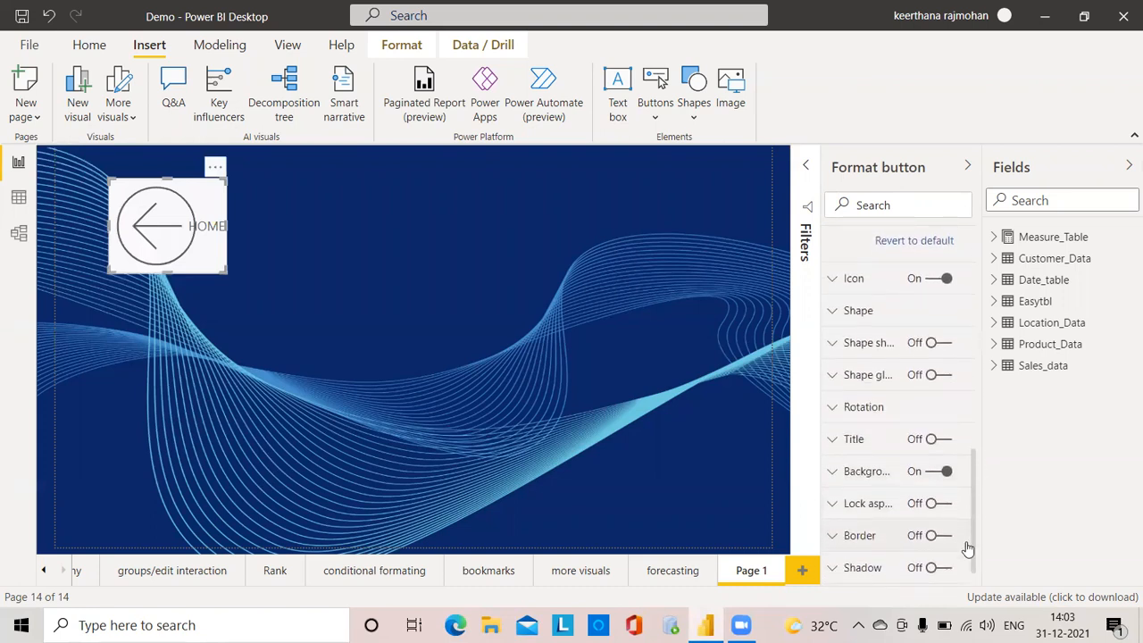
left_click(835, 458)
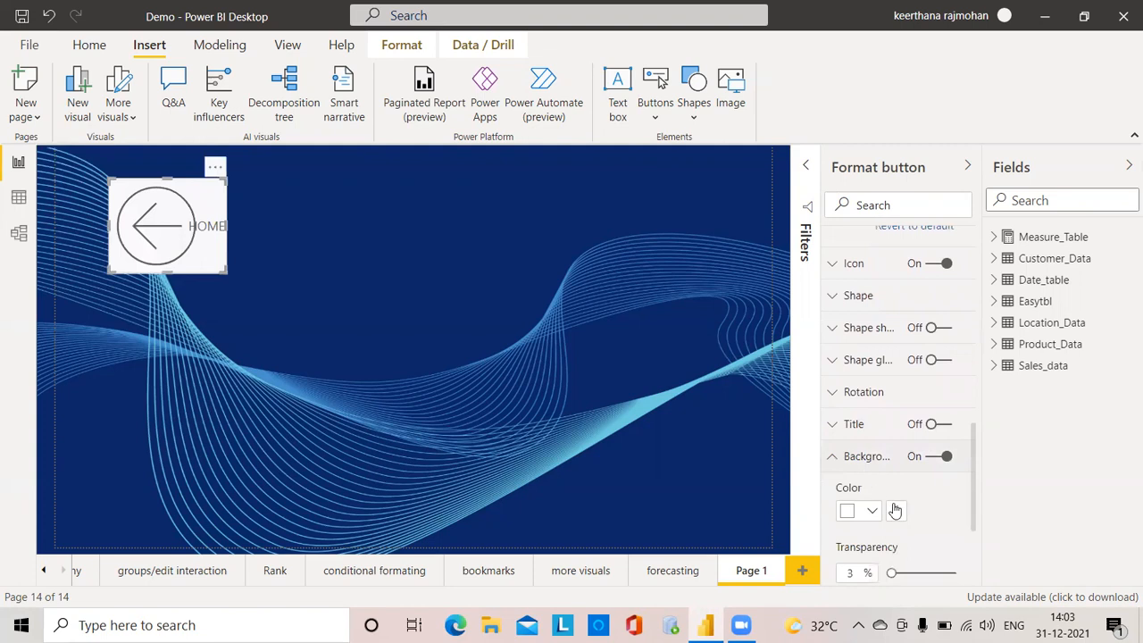
left_click(866, 516)
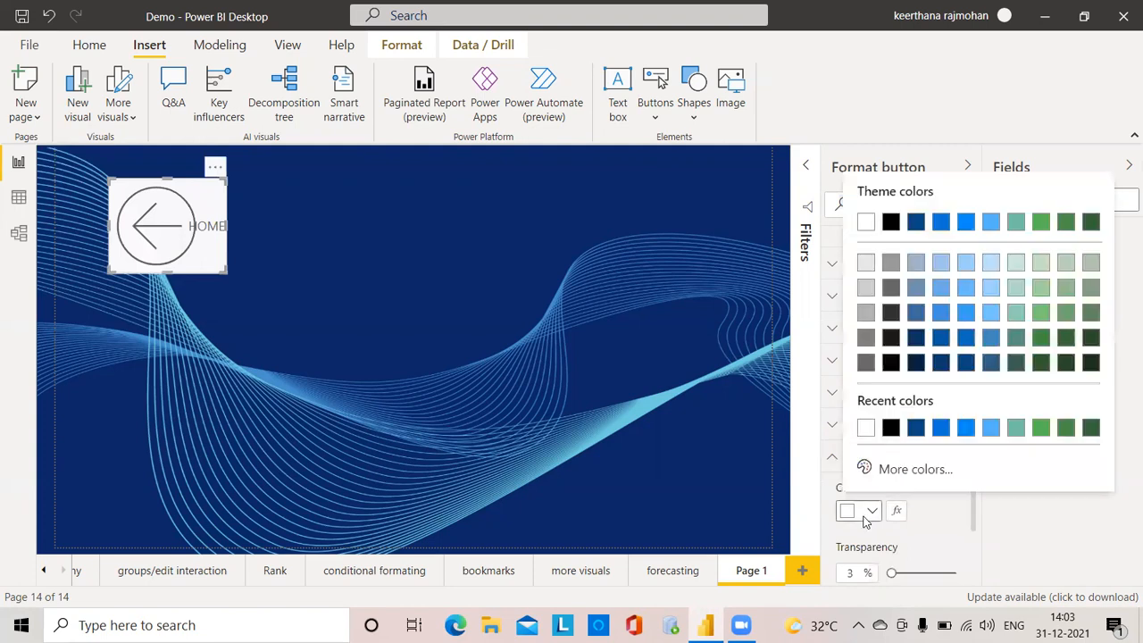
left_click(940, 431)
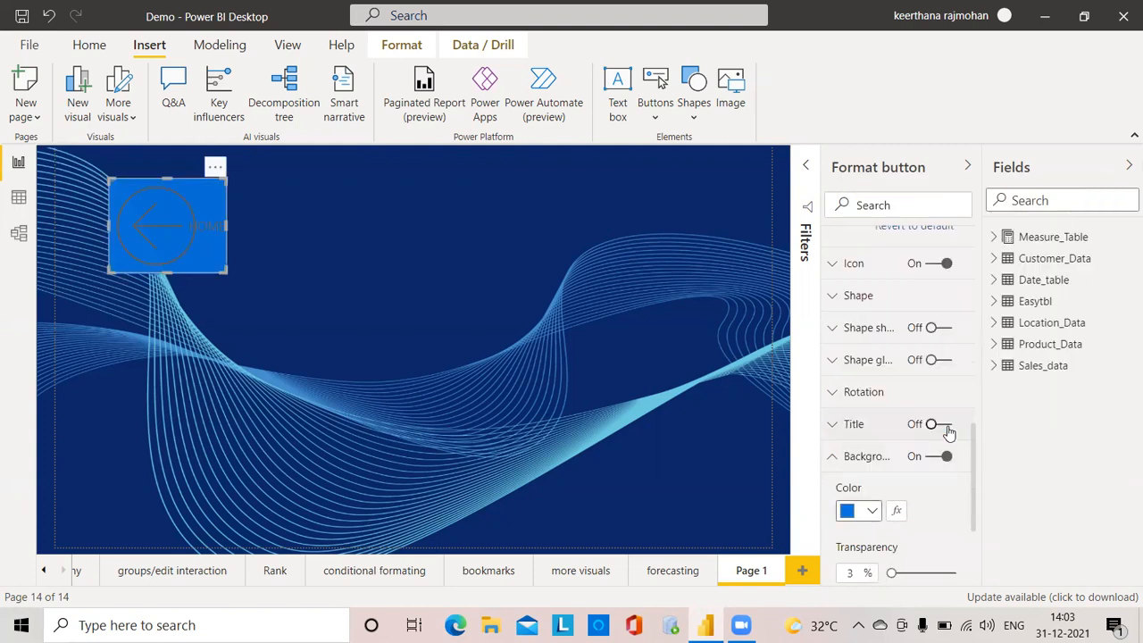
left_click(870, 511)
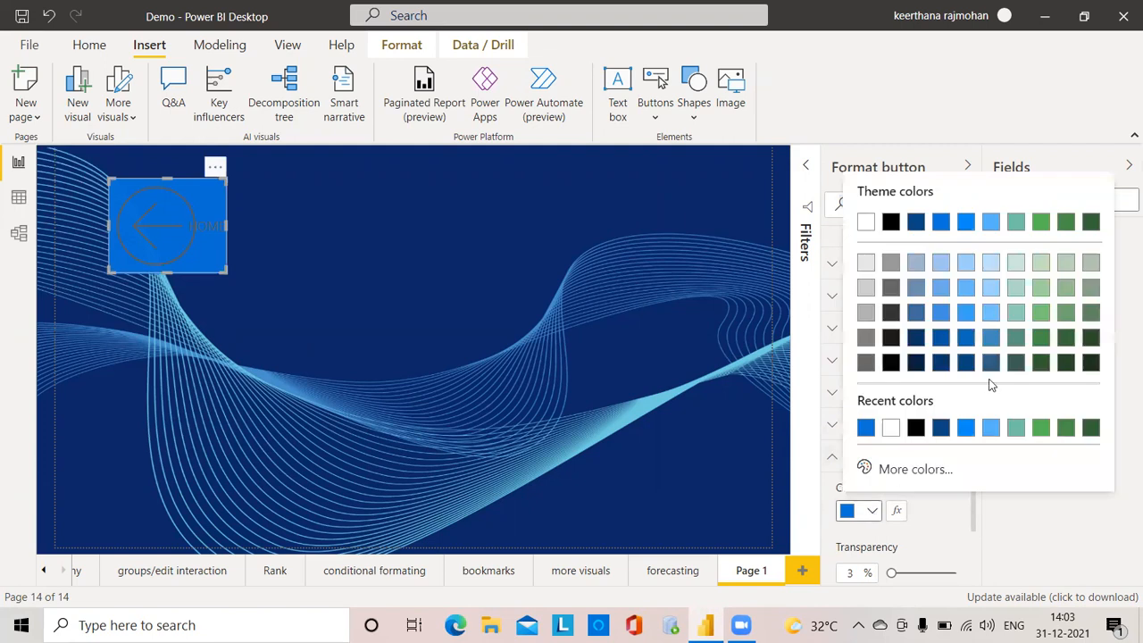
left_click(1043, 287)
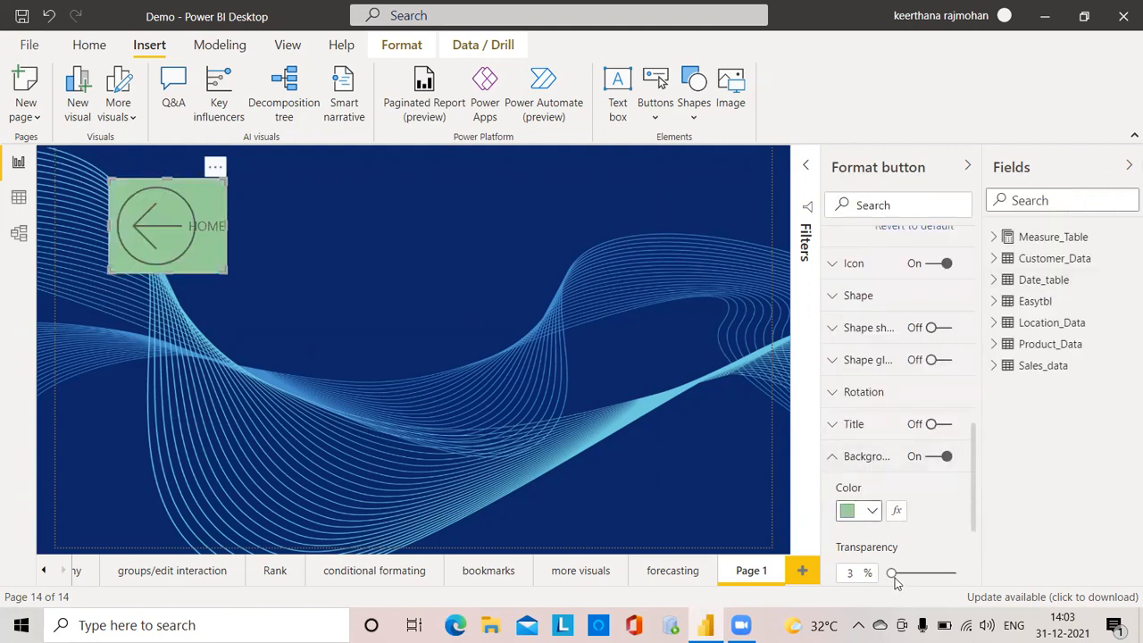
left_click_drag(891, 573, 928, 574)
Step: Examine the action types available for the HOME button, keeping the type set to Back
left_click_drag(975, 527, 973, 592)
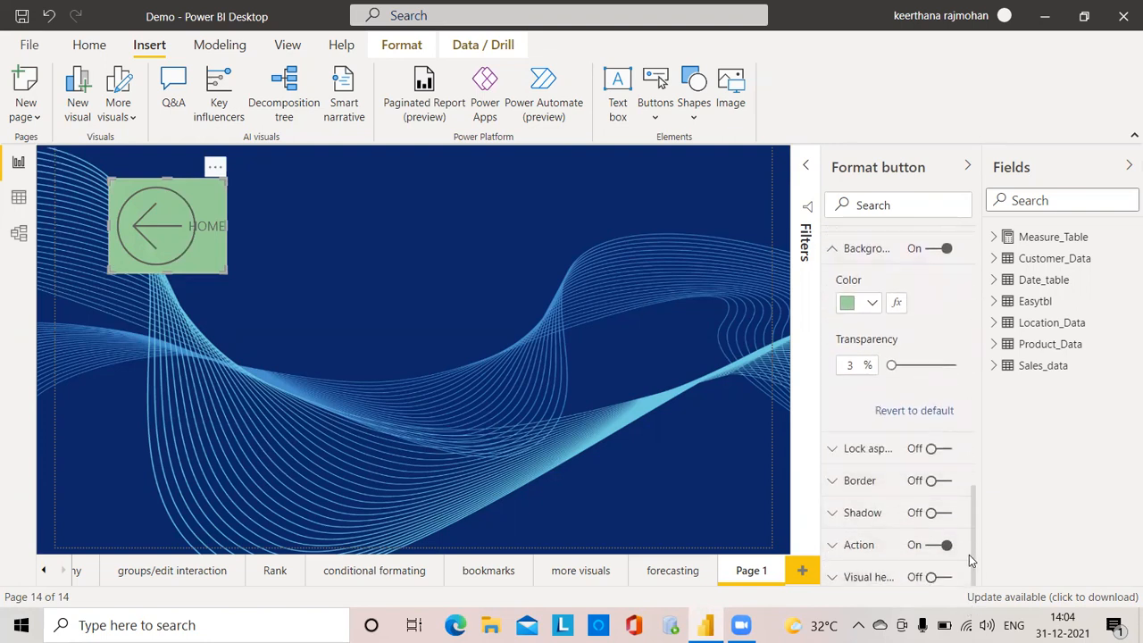
left_click(833, 546)
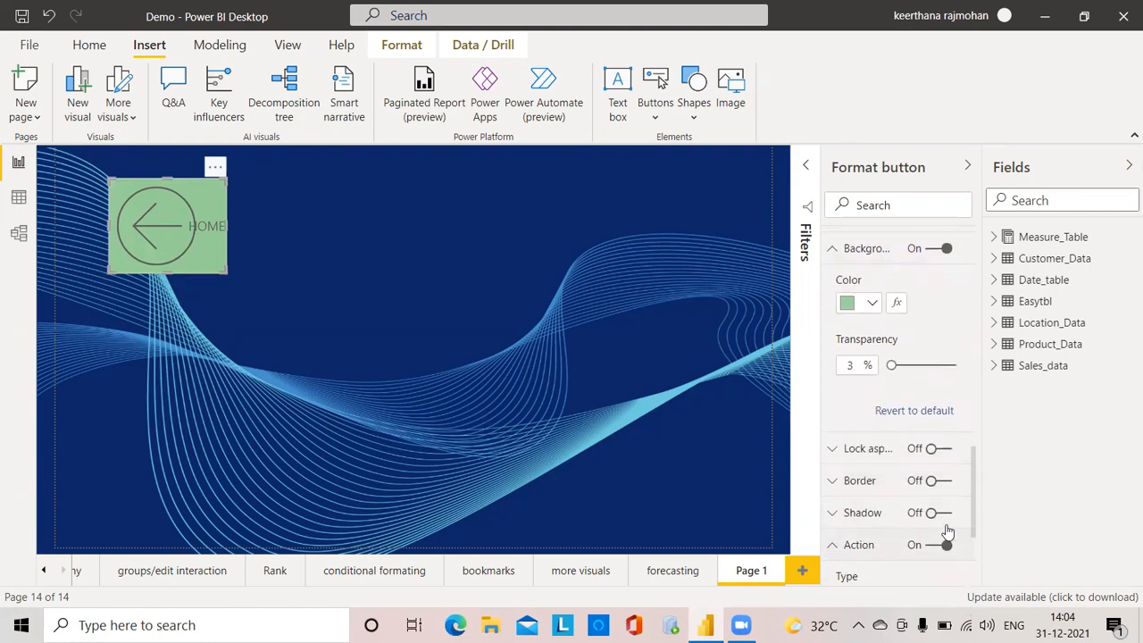
left_click_drag(975, 485, 979, 519)
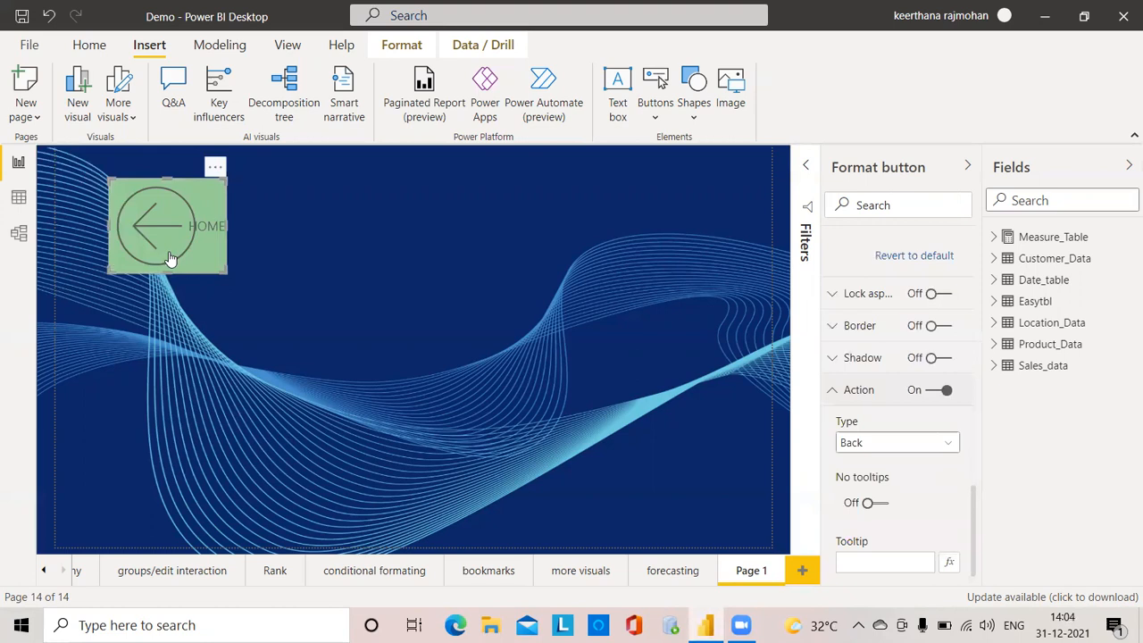
left_click(872, 443)
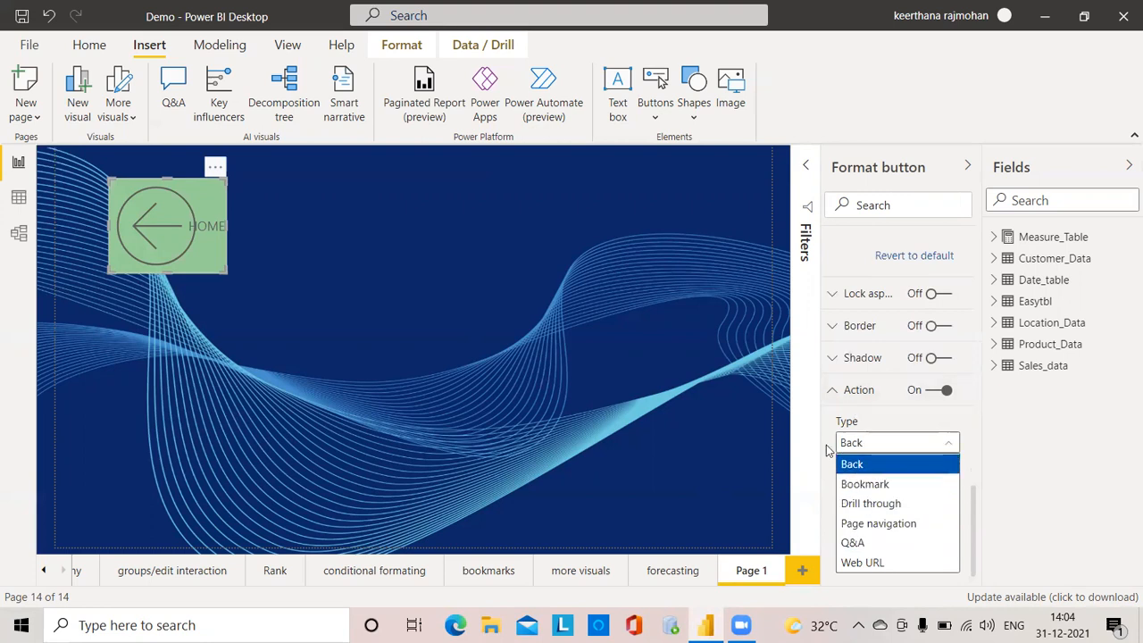
left_click(878, 444)
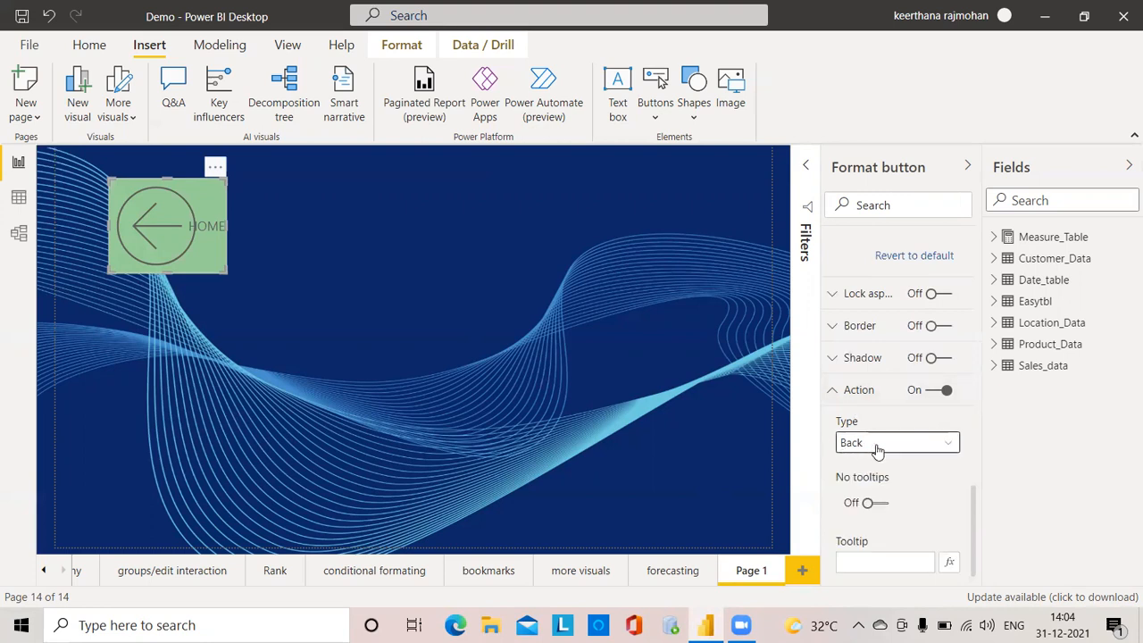
left_click(893, 449)
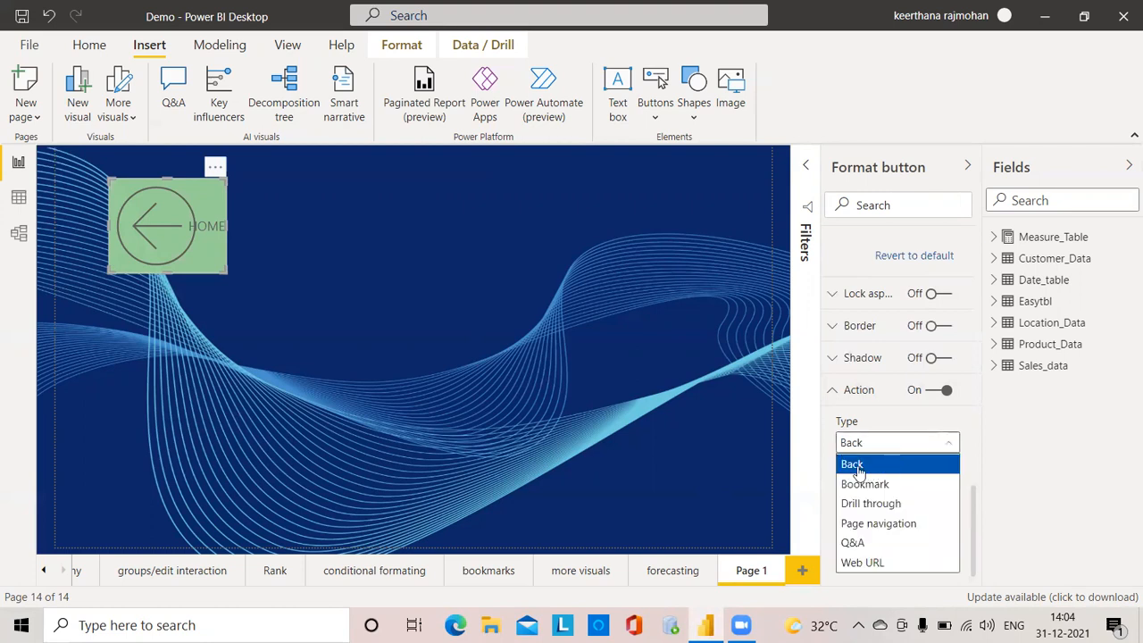
left_click(884, 451)
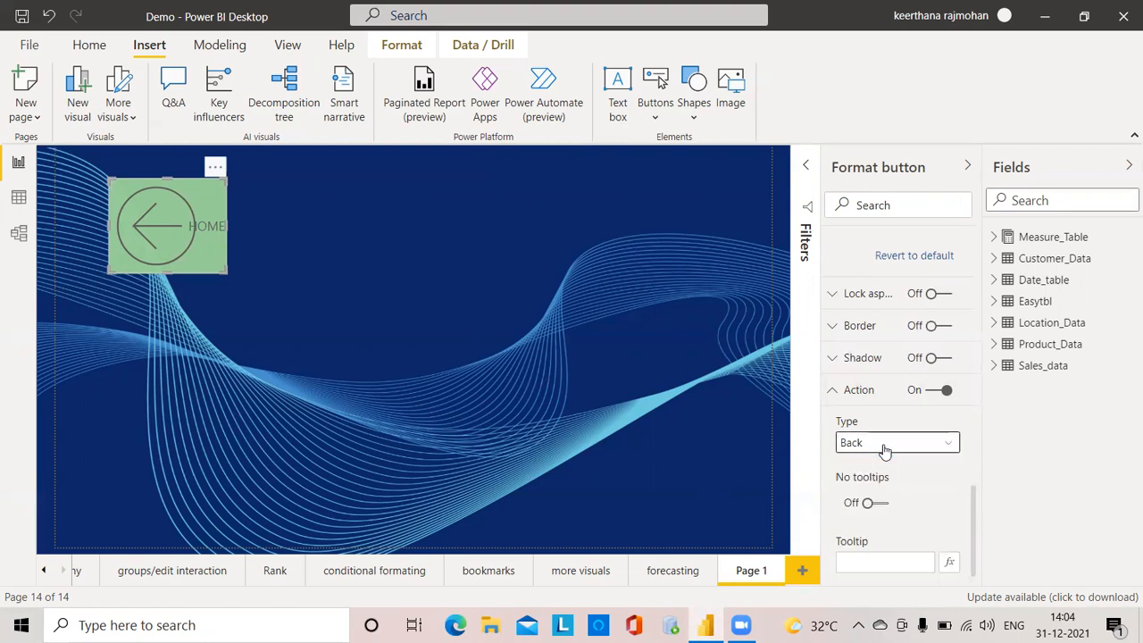
Step: Test the HOME button's back action from Page 1, including after visiting the conditional formating page, and return to Page 1
left_click(185, 227, "ctrl")
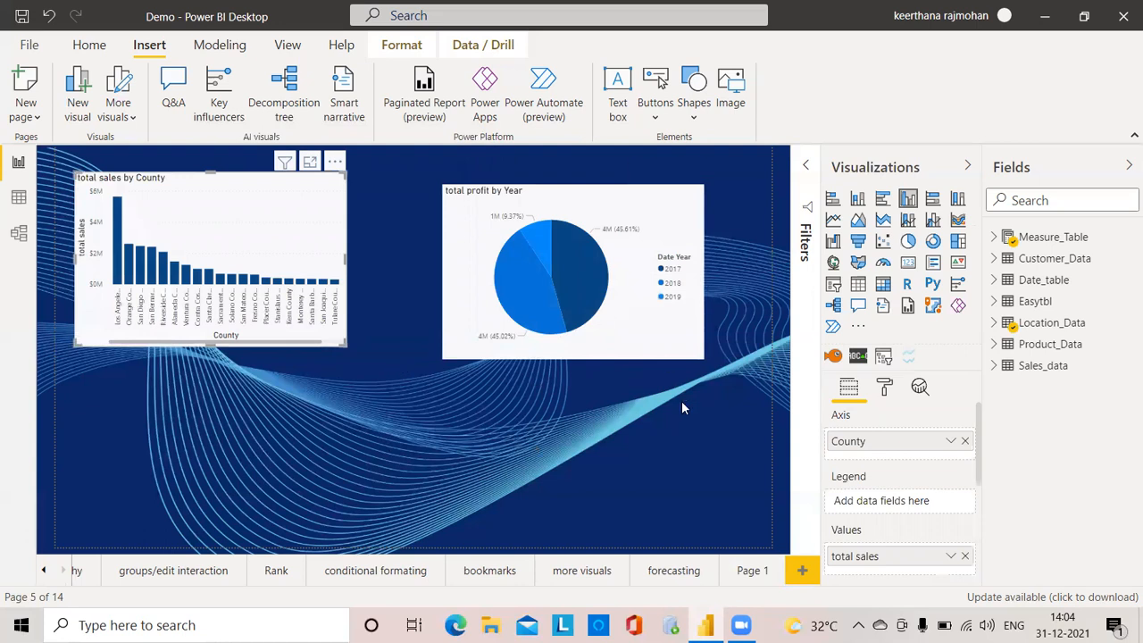
left_click(755, 572)
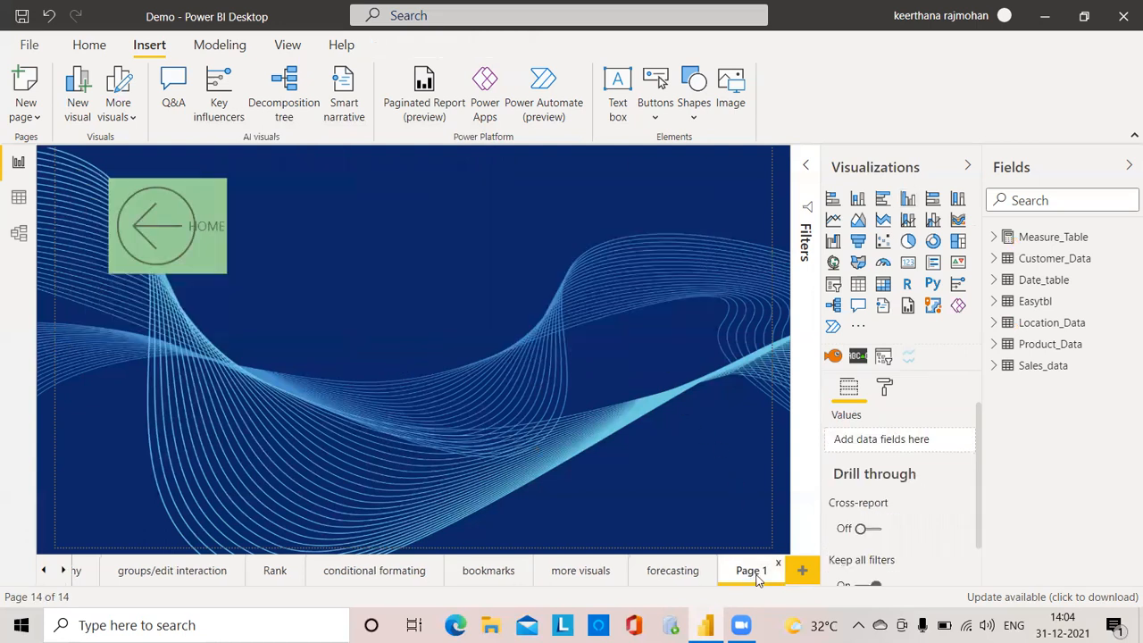
left_click(366, 571)
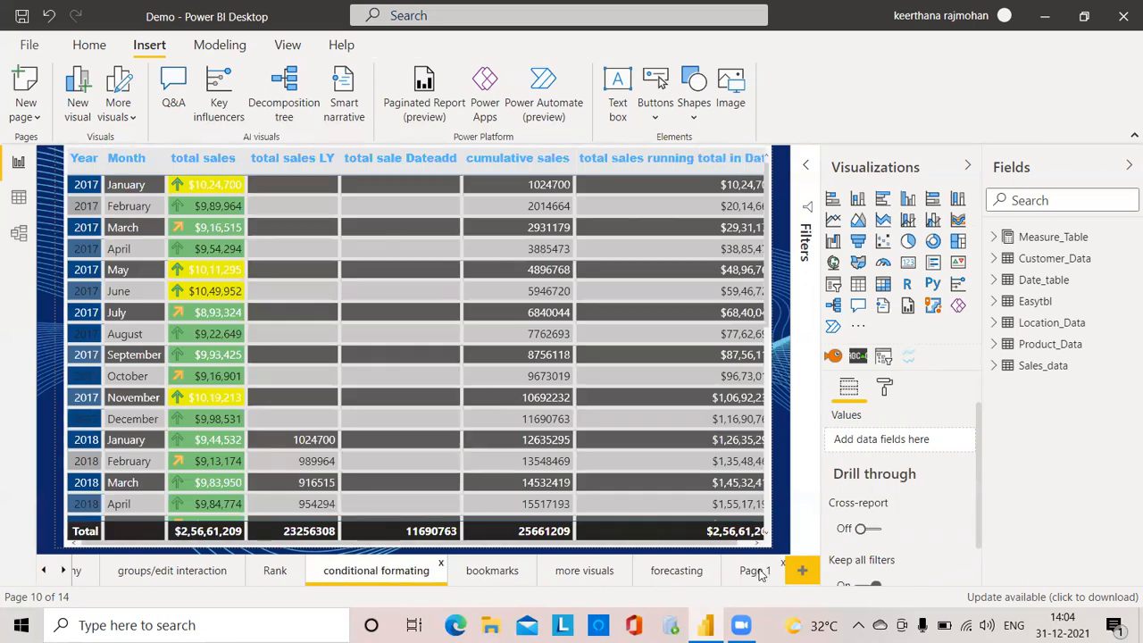
left_click(757, 572)
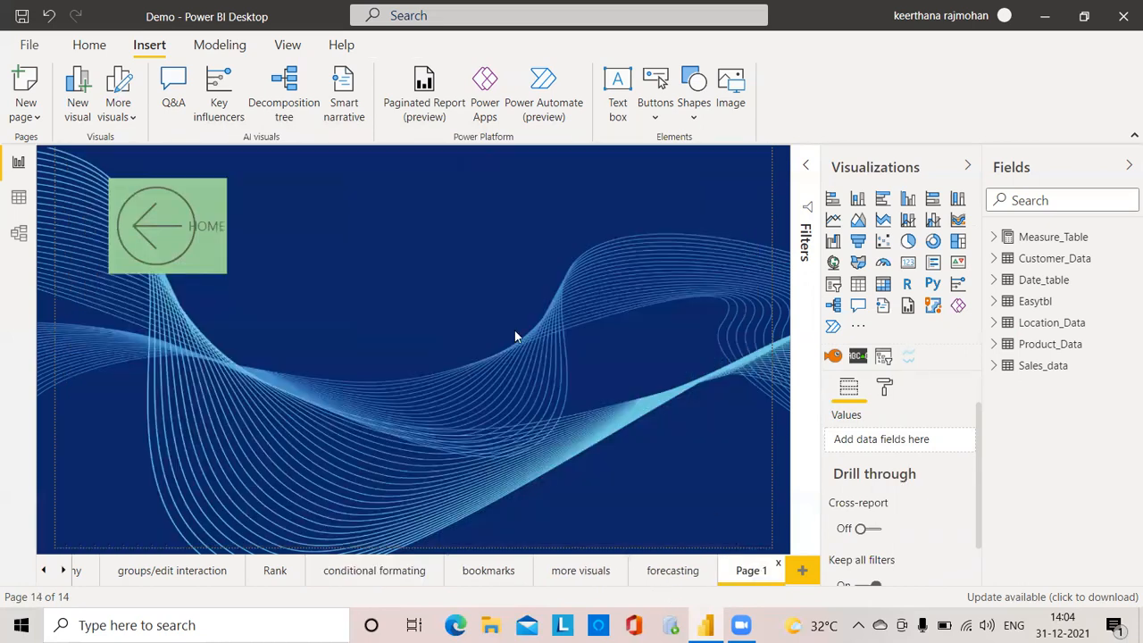
left_click(182, 261, "ctrl")
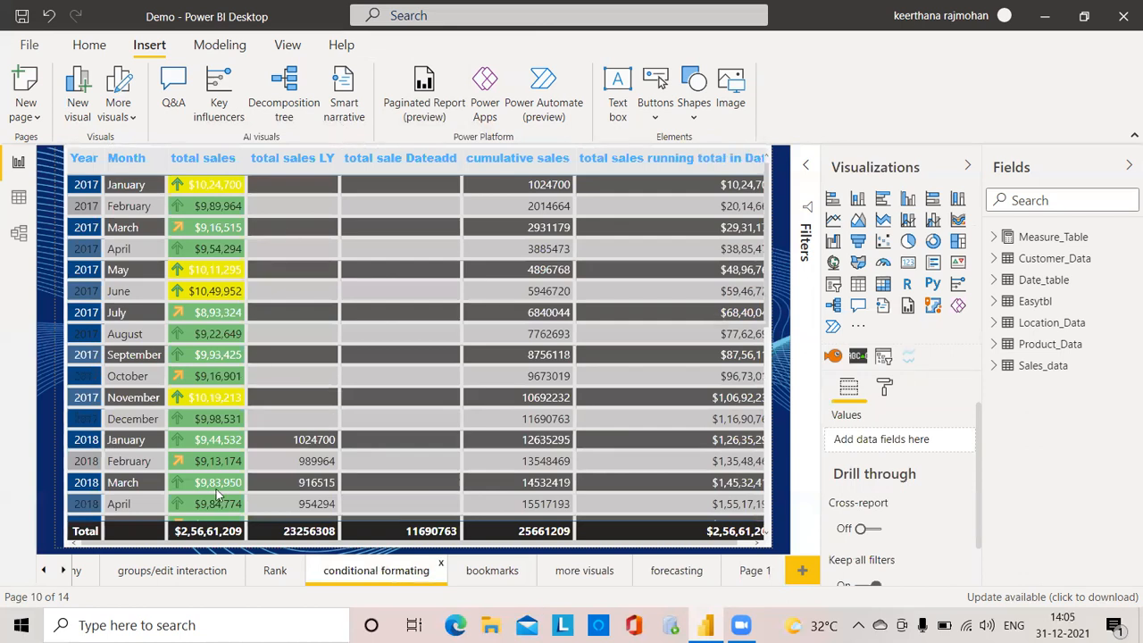
left_click(752, 572)
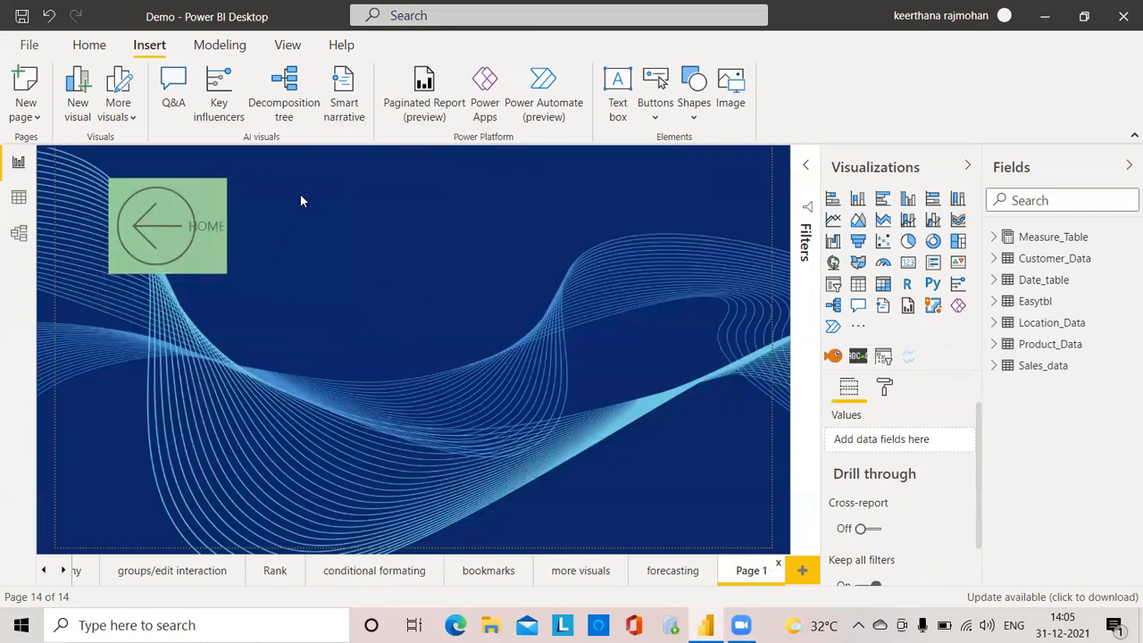
Step: Insert a Right arrow button and place it, enlarged, to the right of the HOME button
left_click(662, 123)
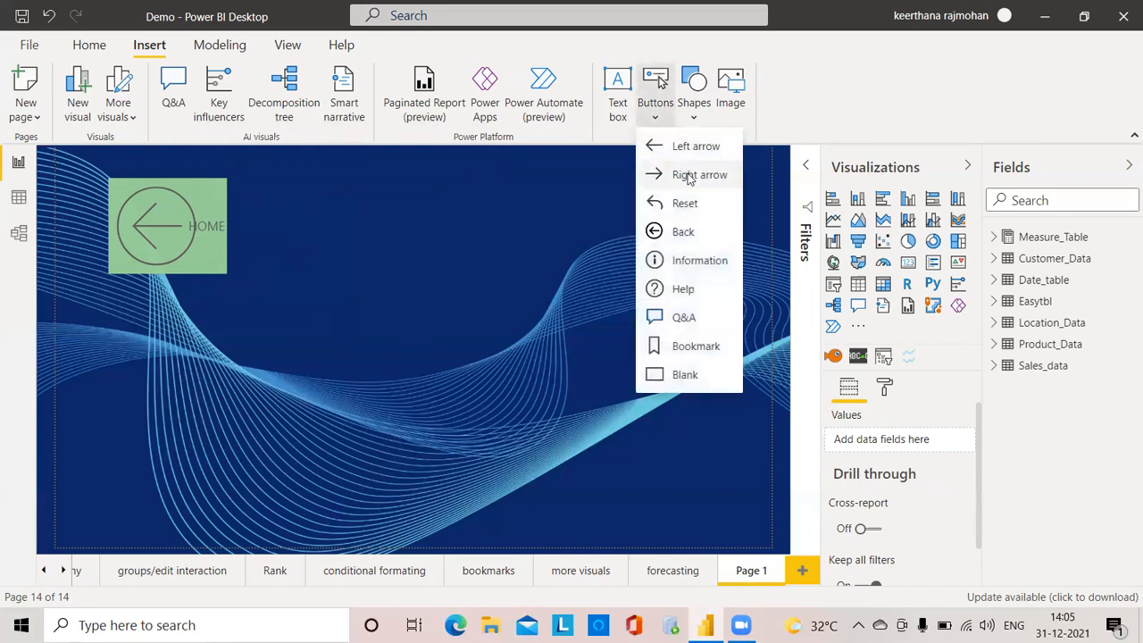
left_click(697, 175)
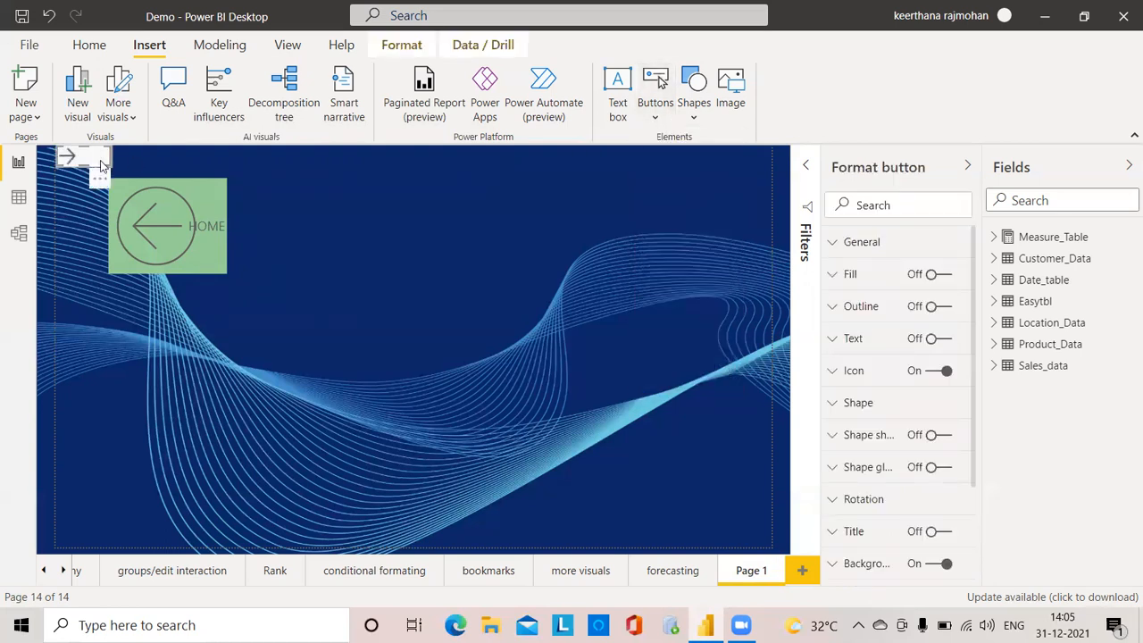
left_click_drag(100, 165, 416, 279)
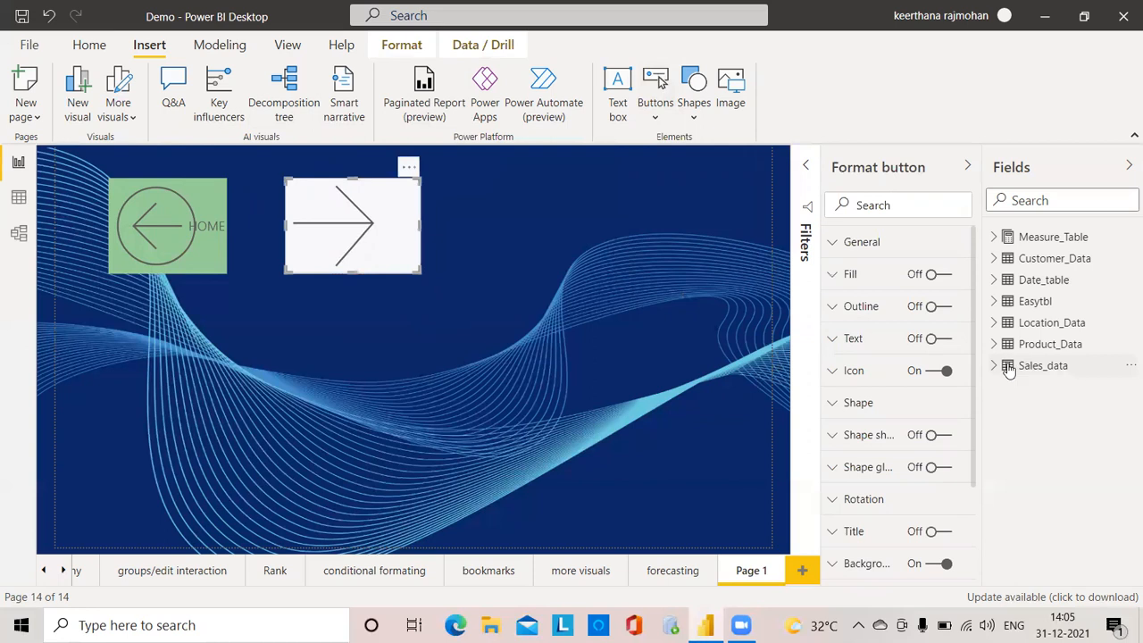
Step: Turn on the right arrow button's action with type Q&A, and trigger the button to test it
left_click_drag(977, 357, 976, 465)
left_click(862, 543)
left_click_drag(972, 454, 977, 542)
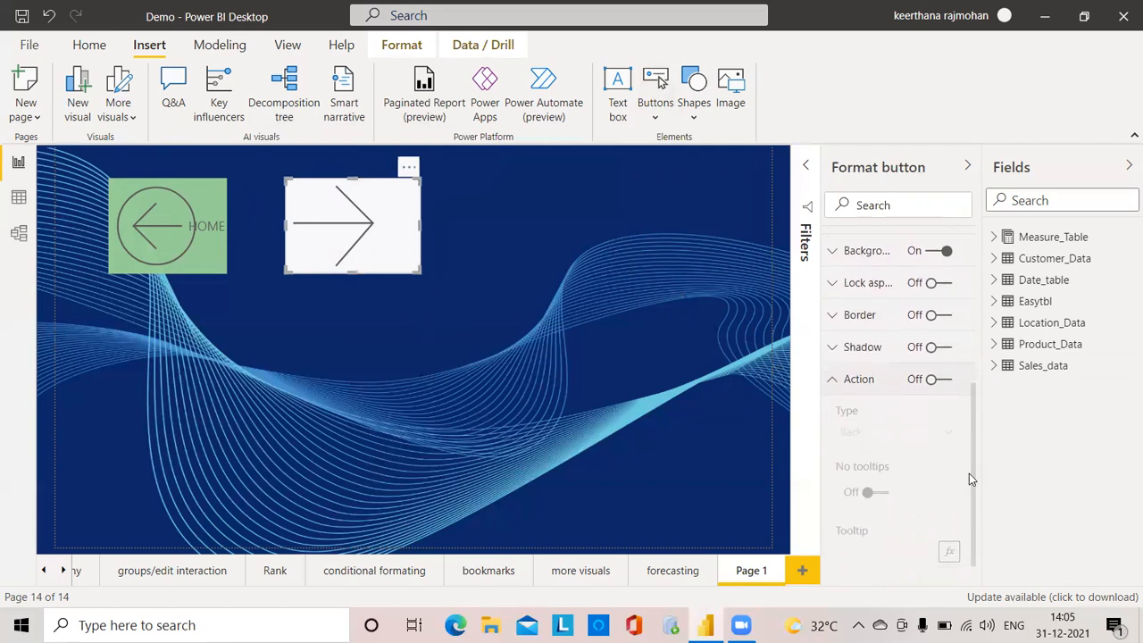
left_click(932, 380)
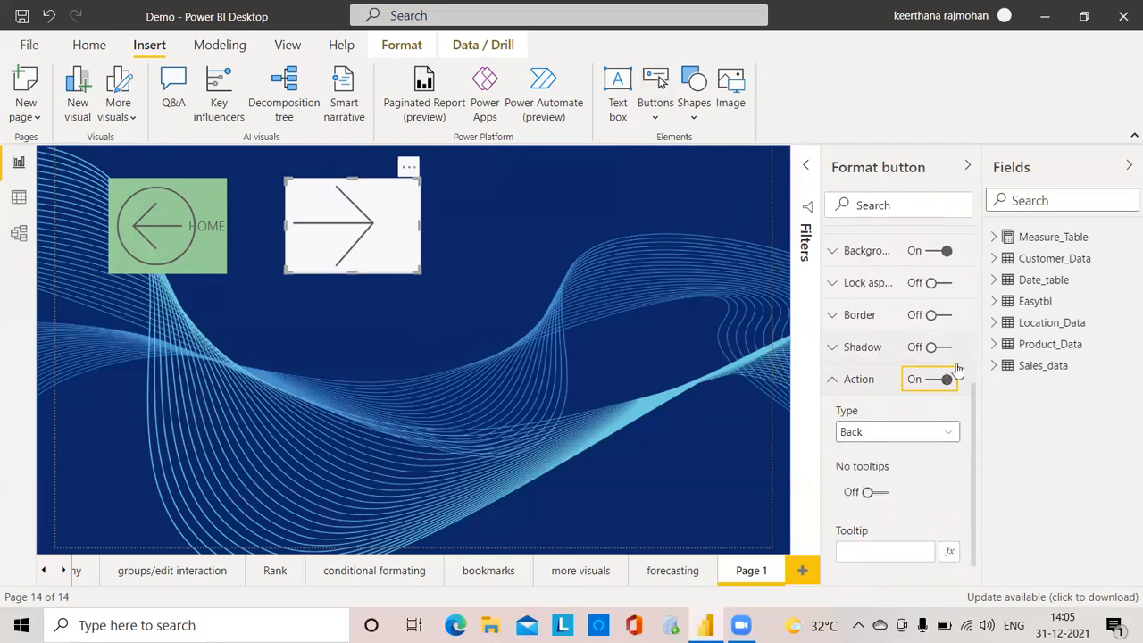
left_click(853, 432)
left_click(853, 432)
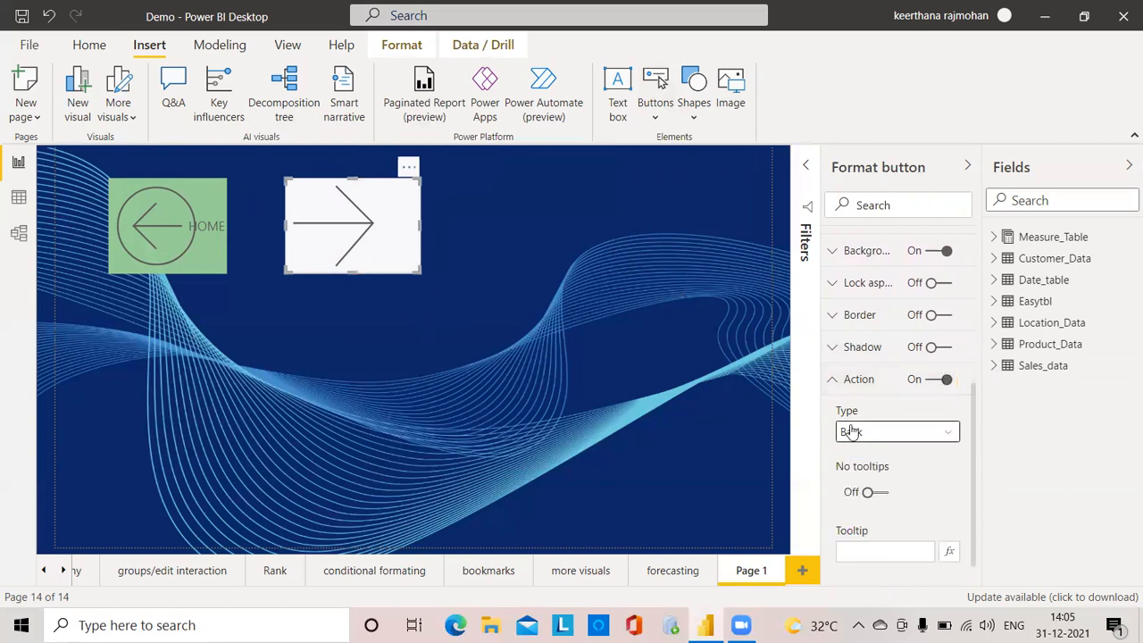
left_click(851, 431)
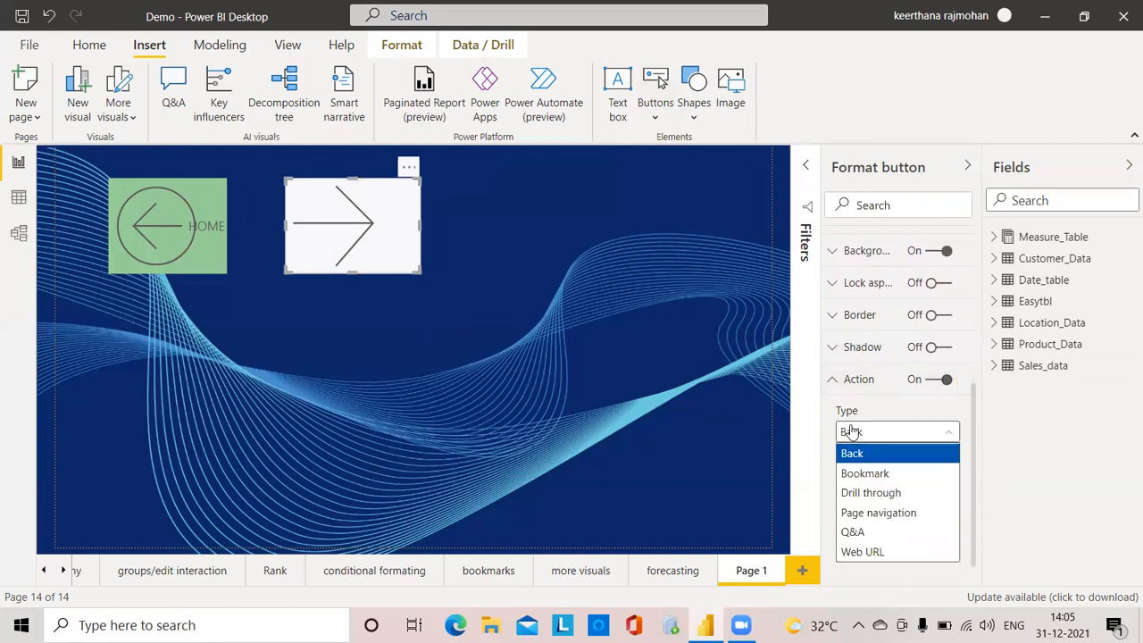
left_click(891, 532)
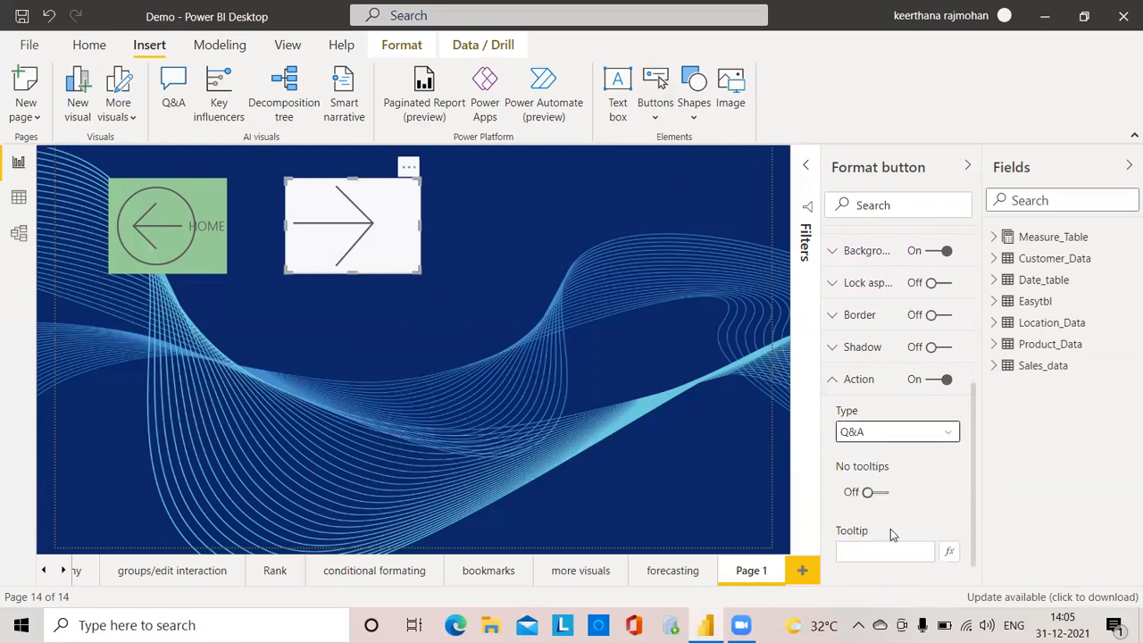
left_click(372, 256, "ctrl")
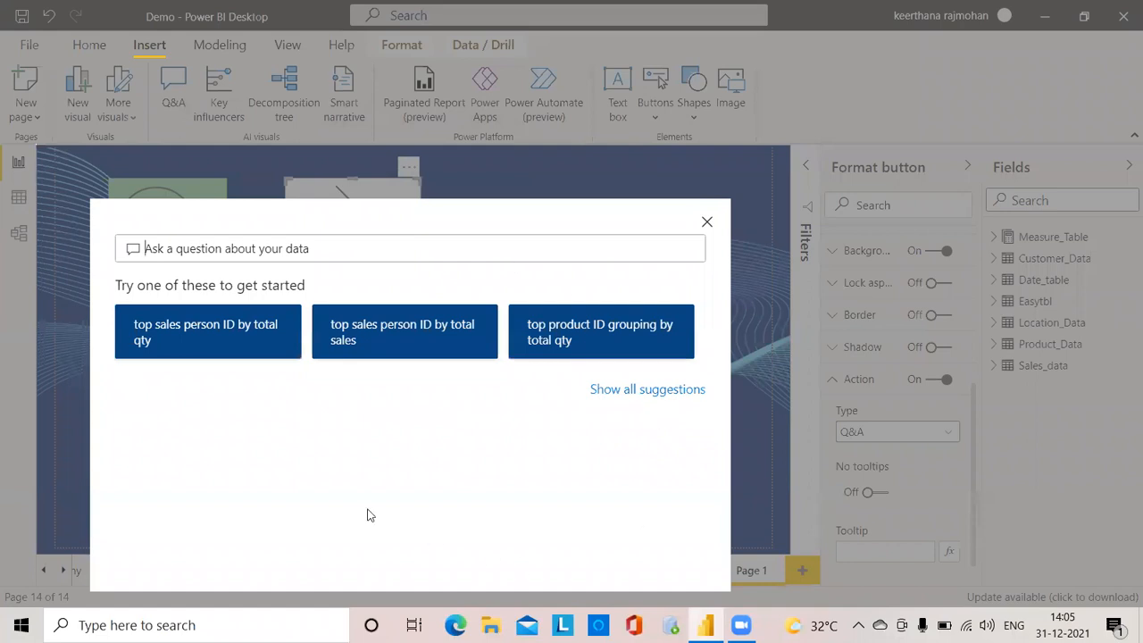
Step: Close the Q&A window, then insert an Information button and place it to the right of the right arrow button
left_click(708, 223)
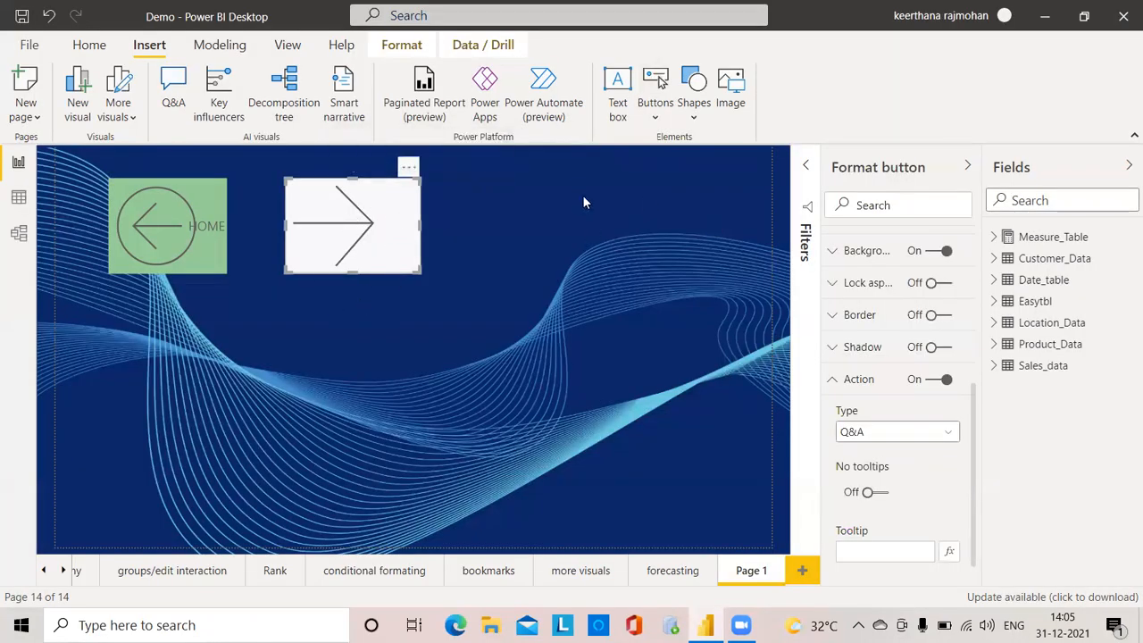
left_click(658, 107)
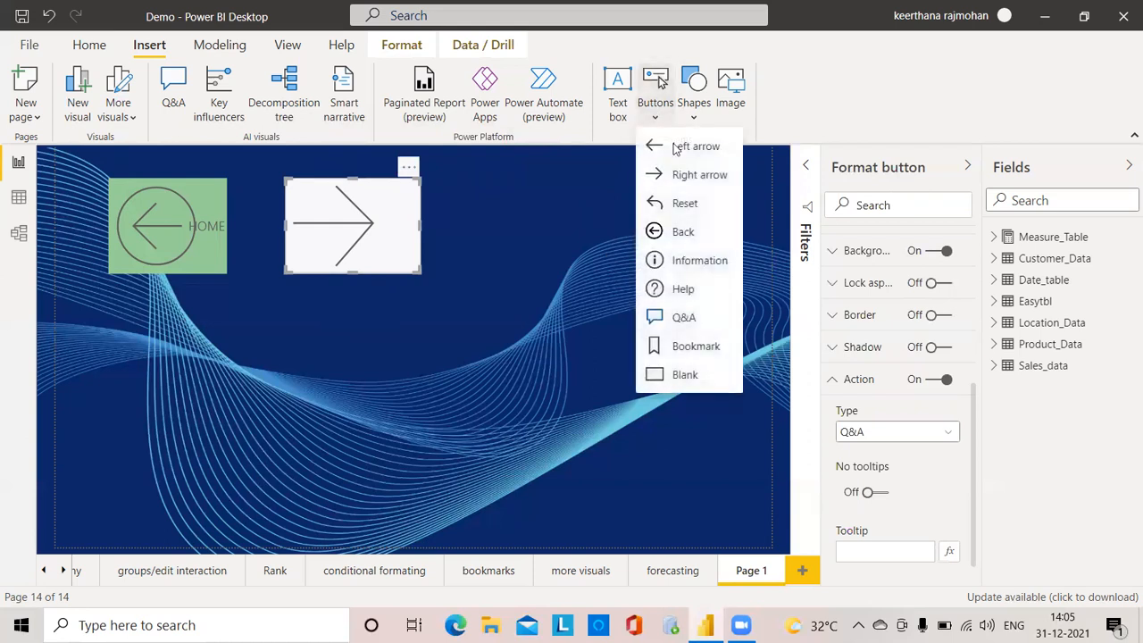
left_click(706, 262)
left_click_drag(74, 160, 594, 259)
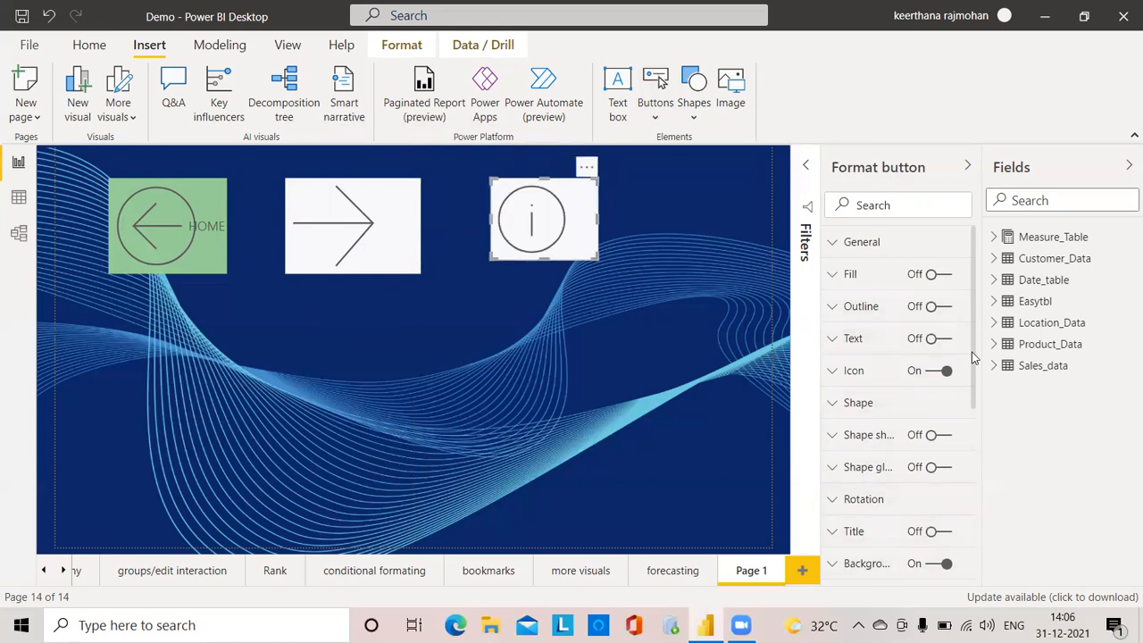
Step: Turn on the Information button's action and display its action settings
left_click_drag(974, 393, 976, 552)
left_click(933, 373)
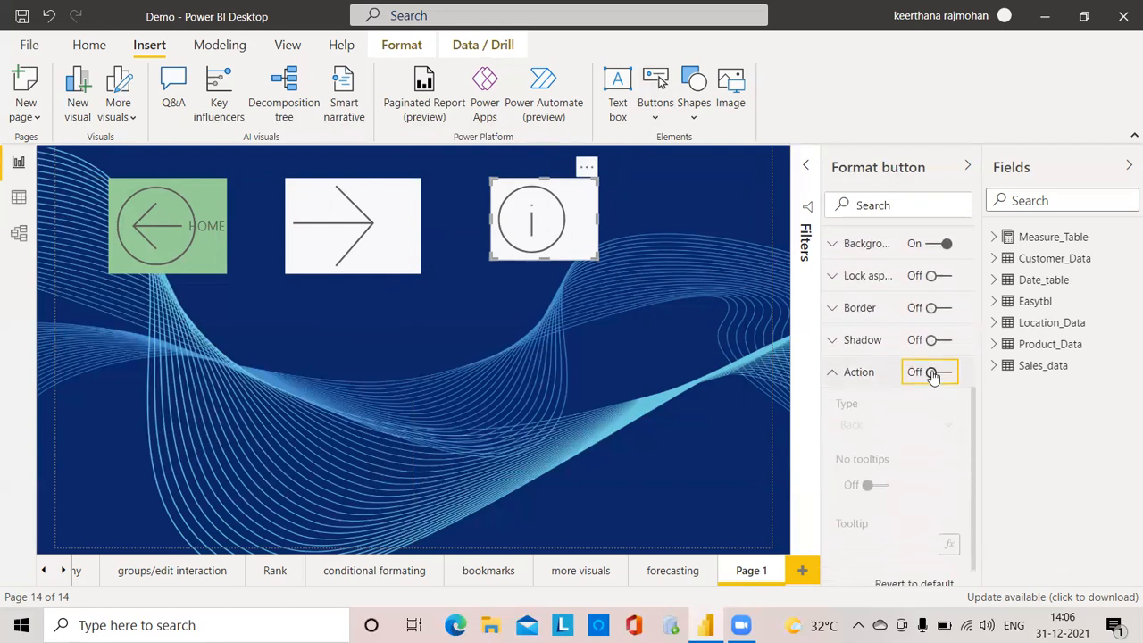
left_click(833, 372)
left_click(833, 383)
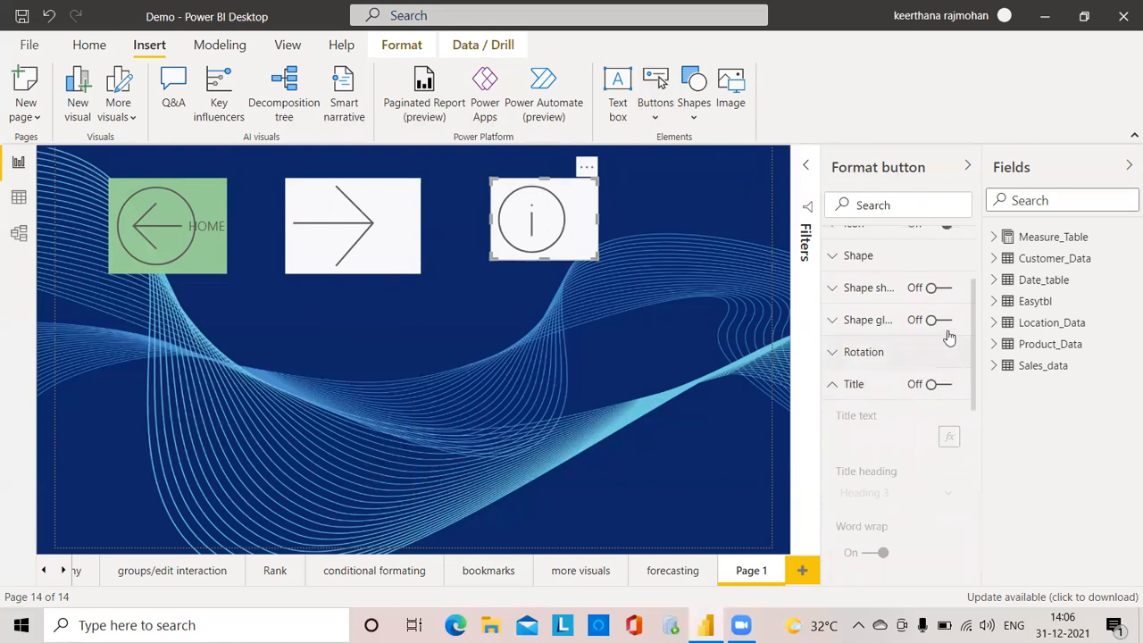
left_click_drag(976, 359, 974, 545)
left_click(836, 547)
left_click_drag(976, 501, 975, 541)
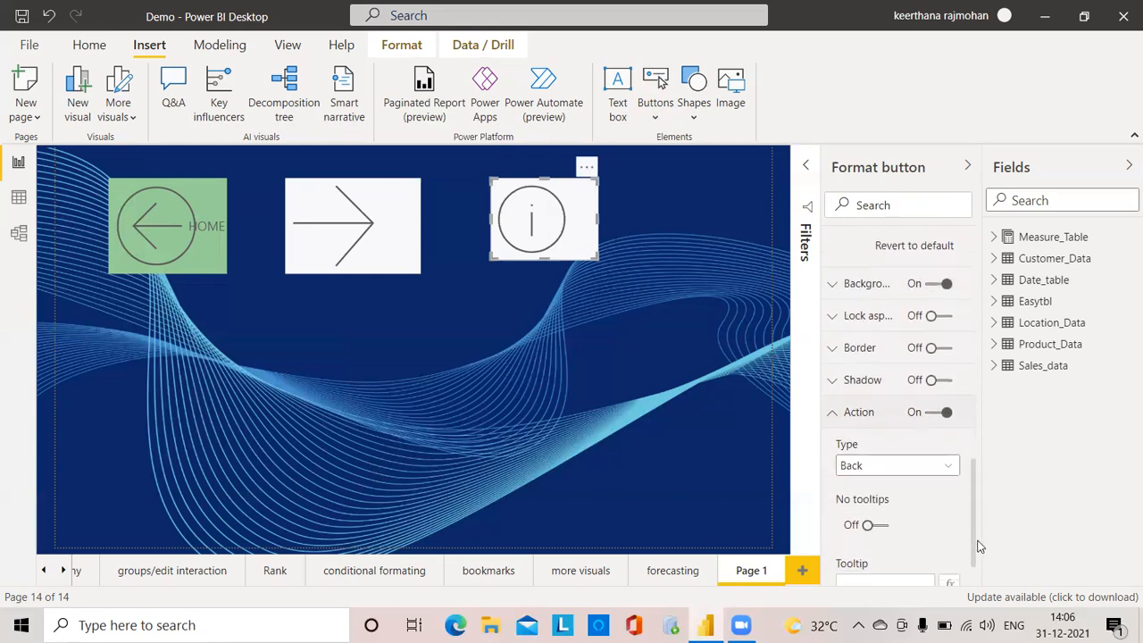
Step: Set the Information button's action to Page navigation with destination groups/edit interaction, and test it before returning to Page 1
left_click(897, 445)
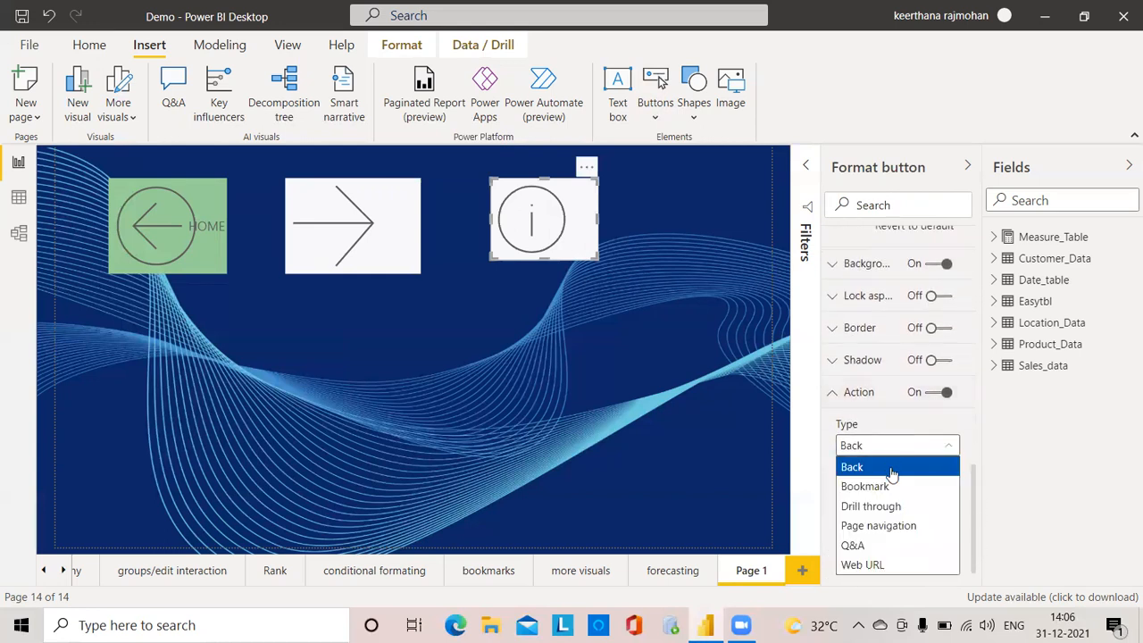
left_click(919, 529)
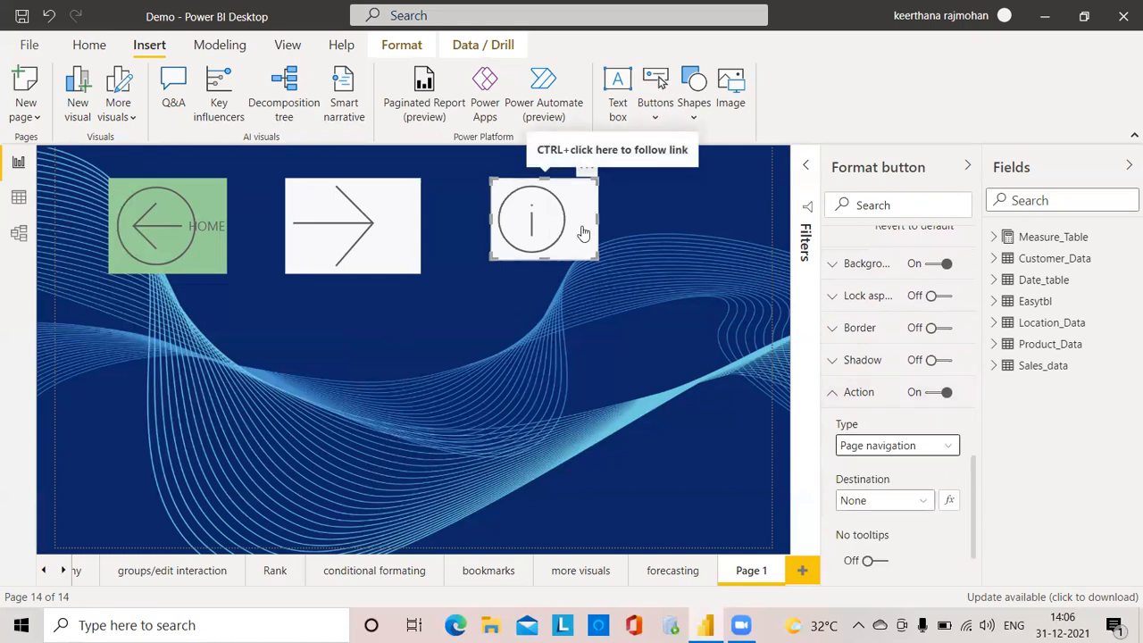
left_click(865, 503)
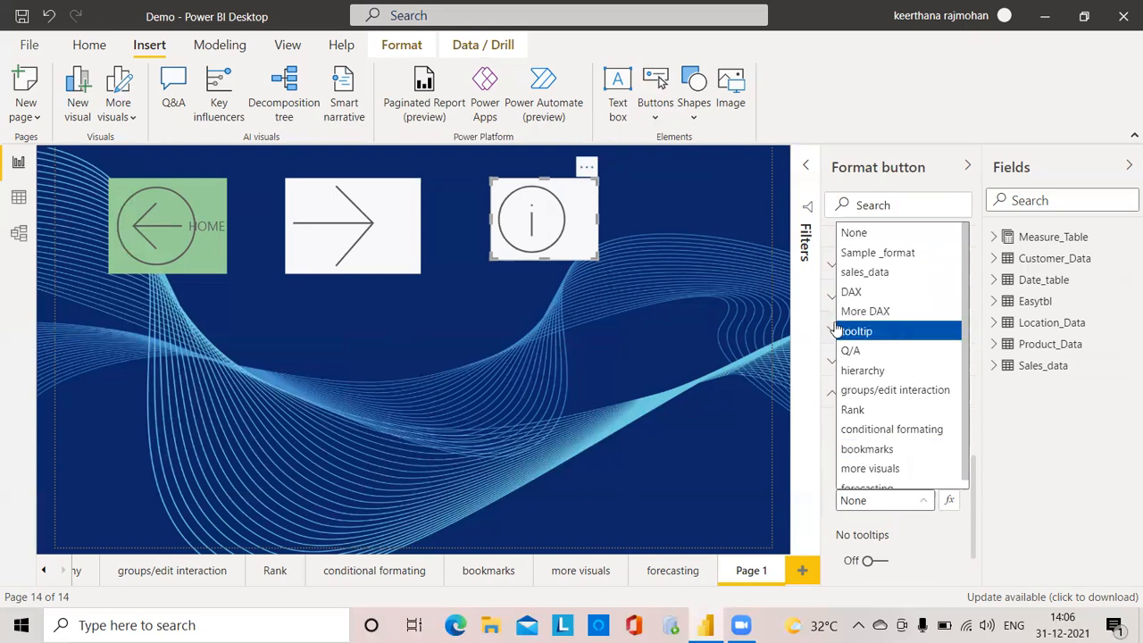
left_click(900, 397)
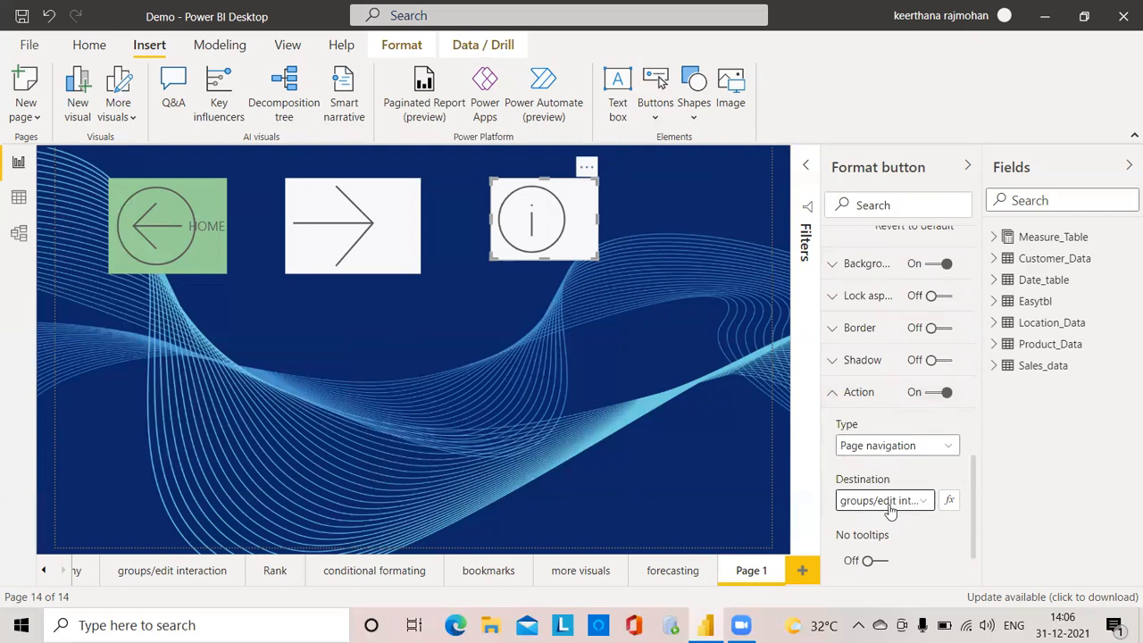
left_click(564, 234, "ctrl")
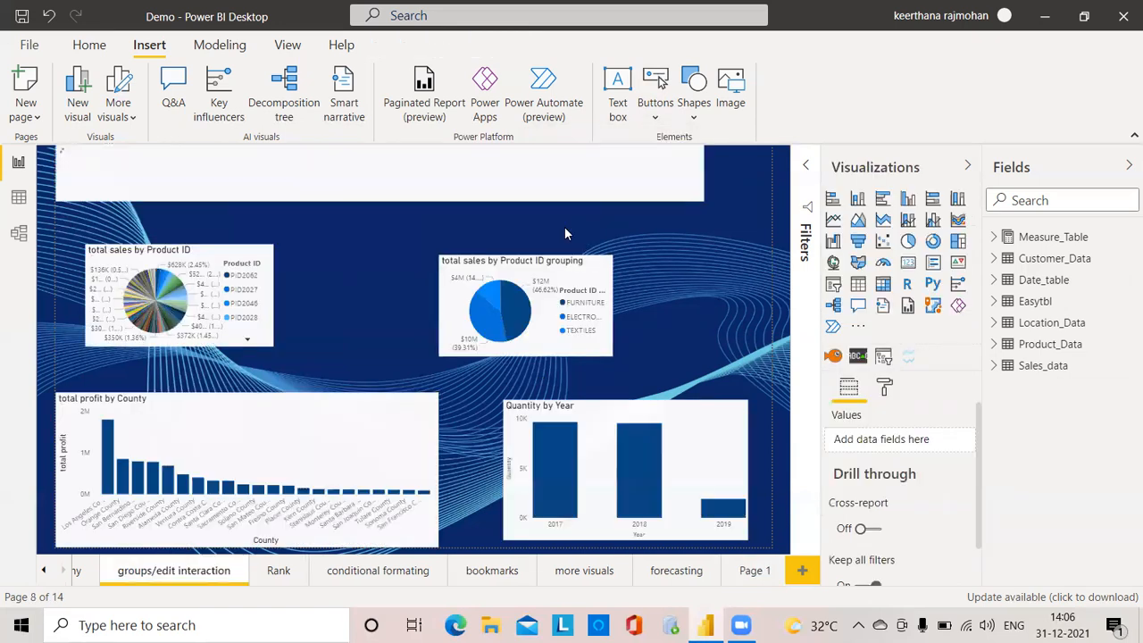
left_click(743, 573)
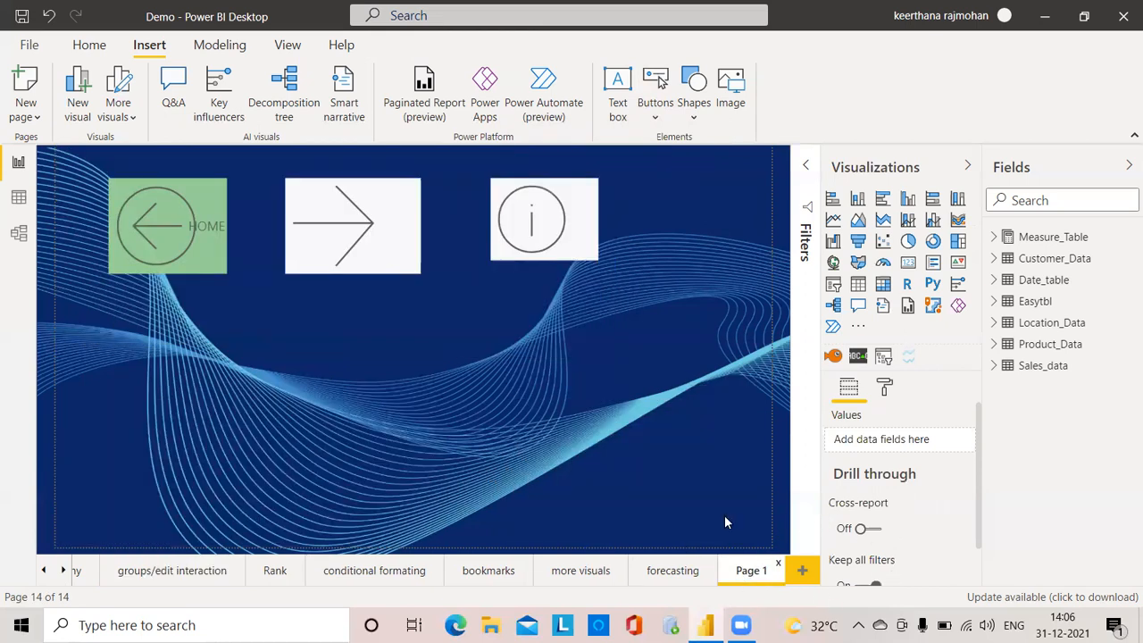
left_click(563, 255)
left_click(658, 119)
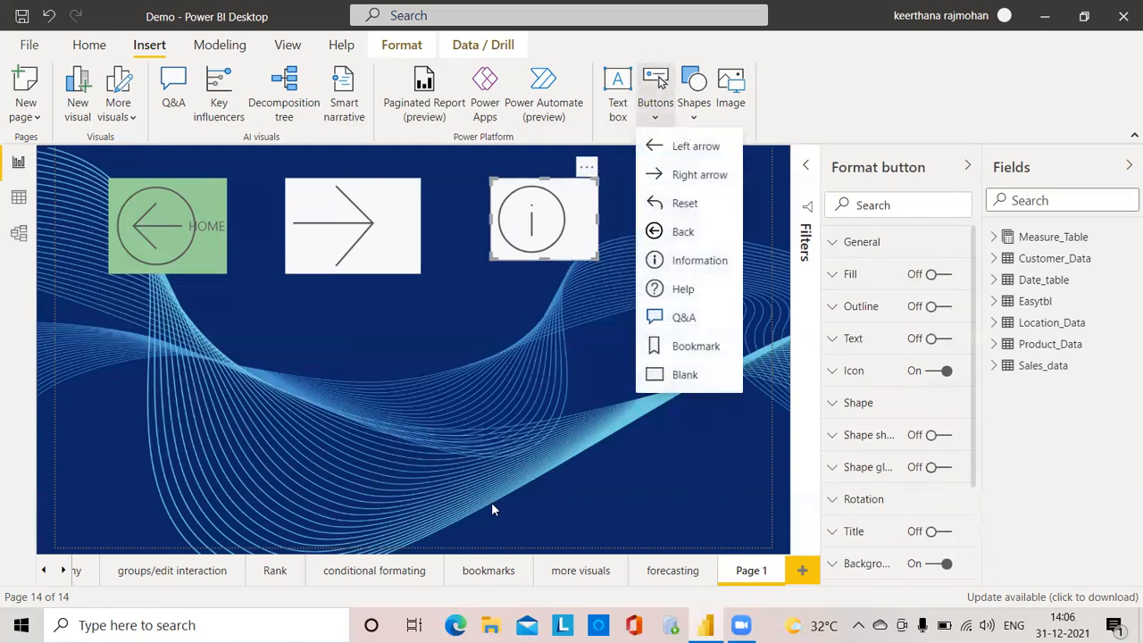
left_click(616, 230)
left_click(656, 119)
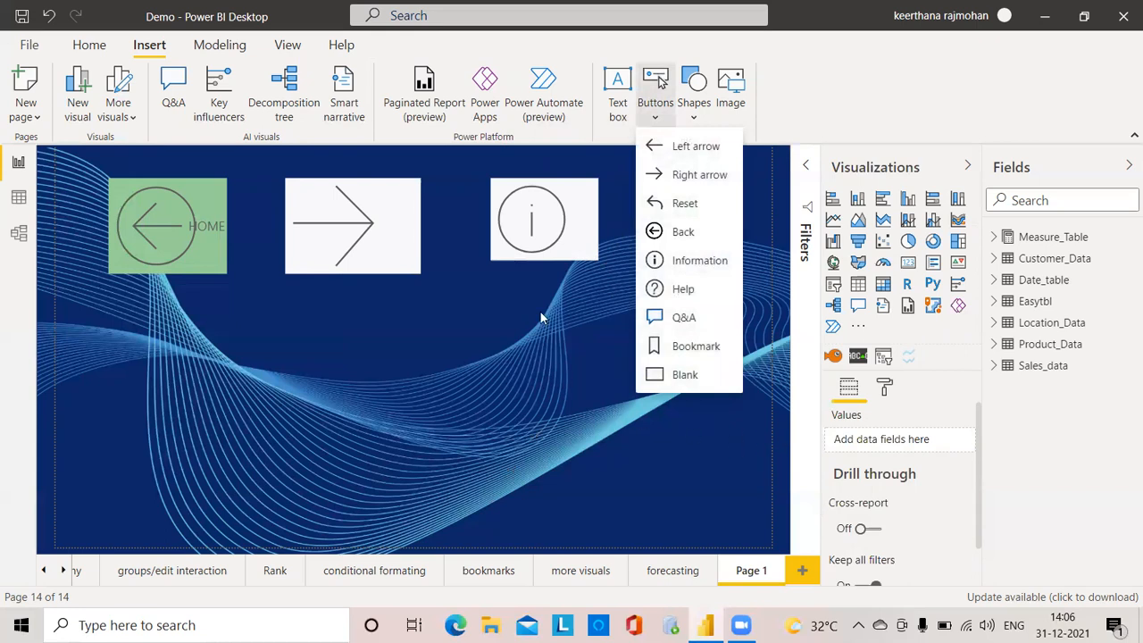
left_click(882, 401)
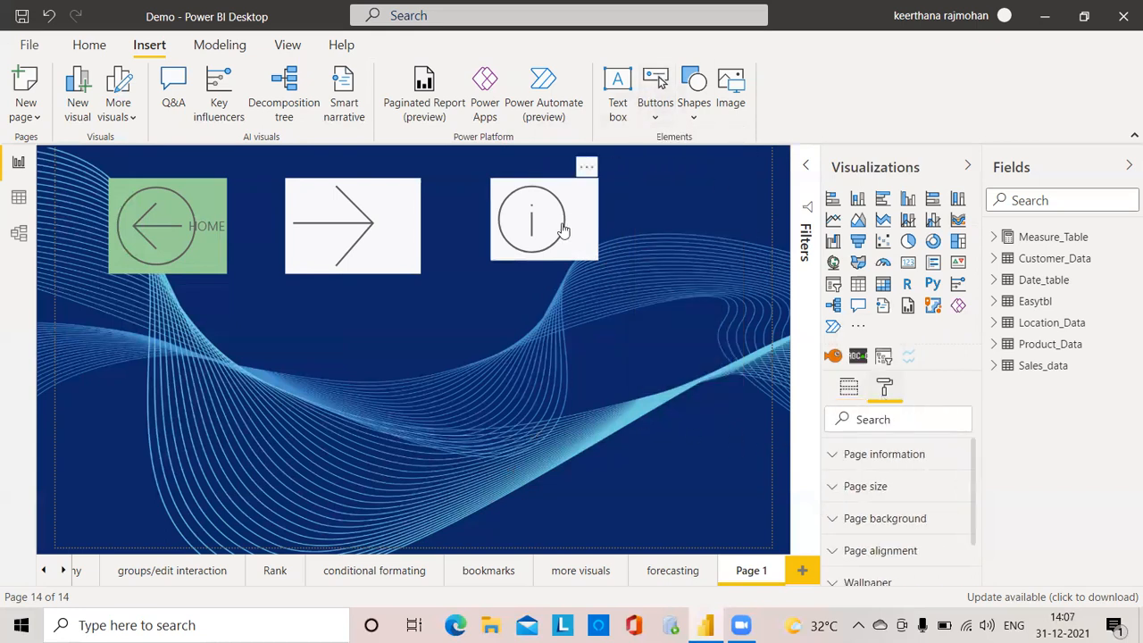
Step: Change the Information button's action type to Web URL
left_click_drag(972, 456, 950, 534)
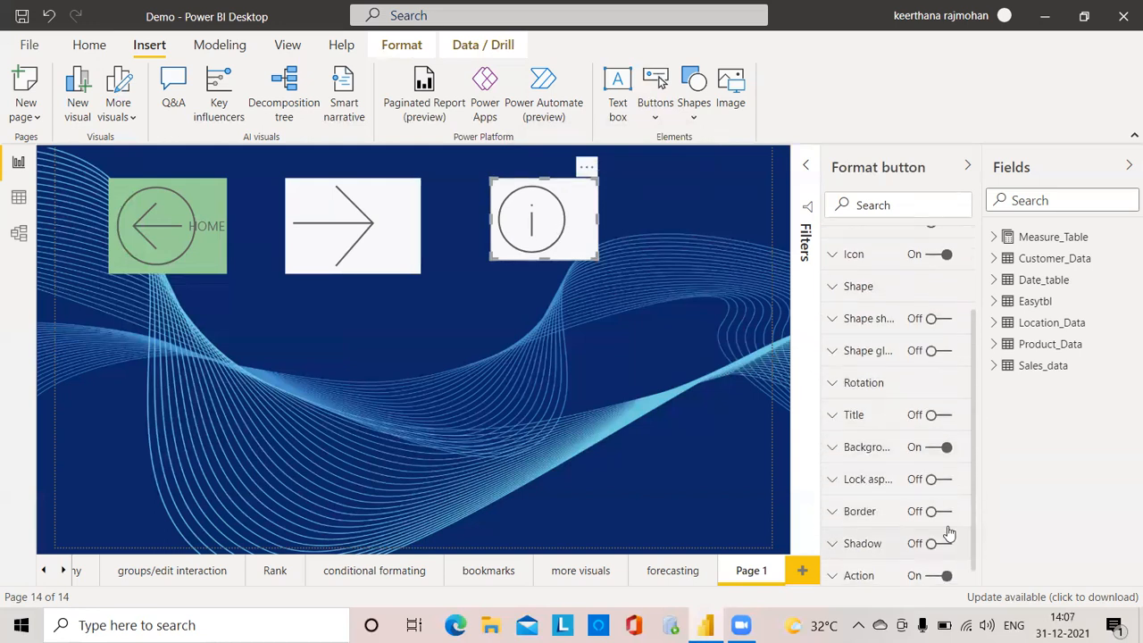
left_click(834, 577)
left_click_drag(974, 415, 972, 510)
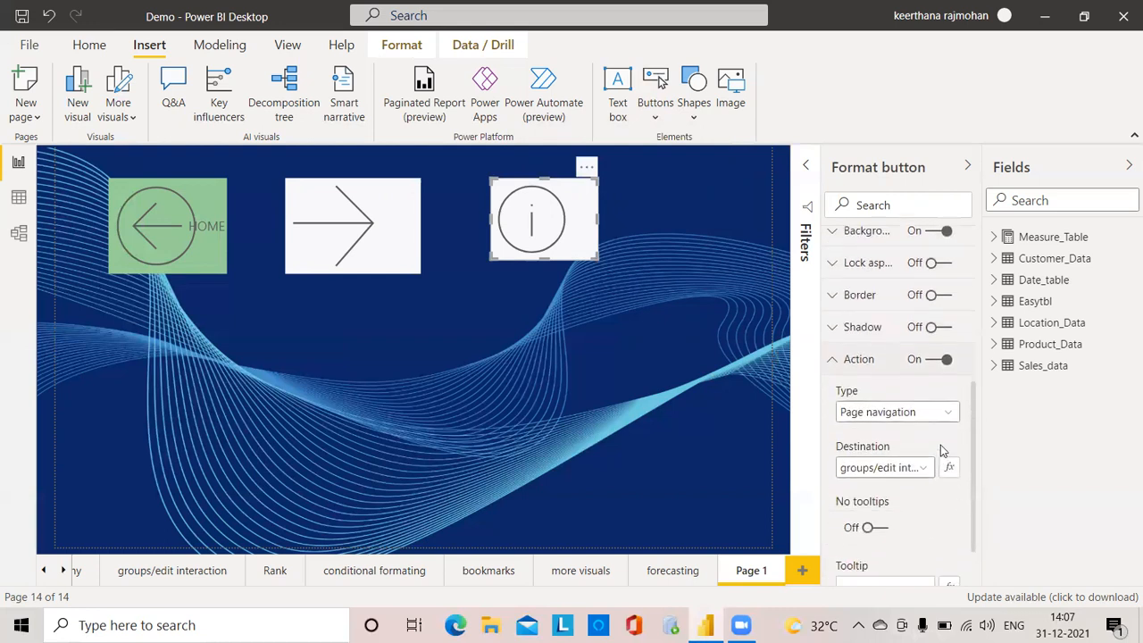
left_click(902, 414)
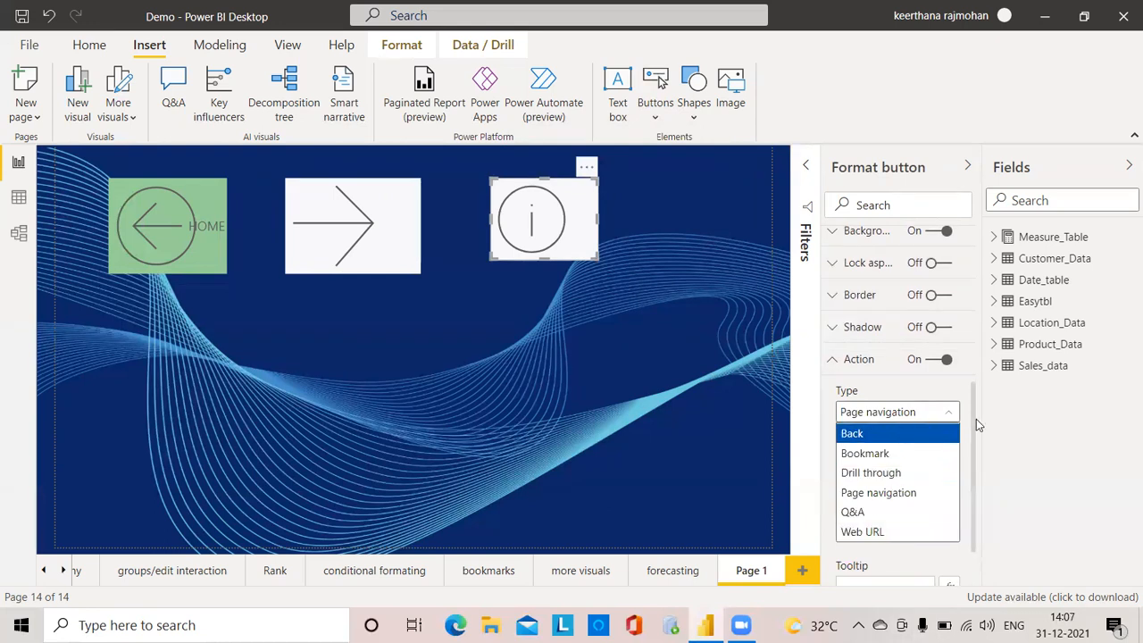
left_click(893, 533)
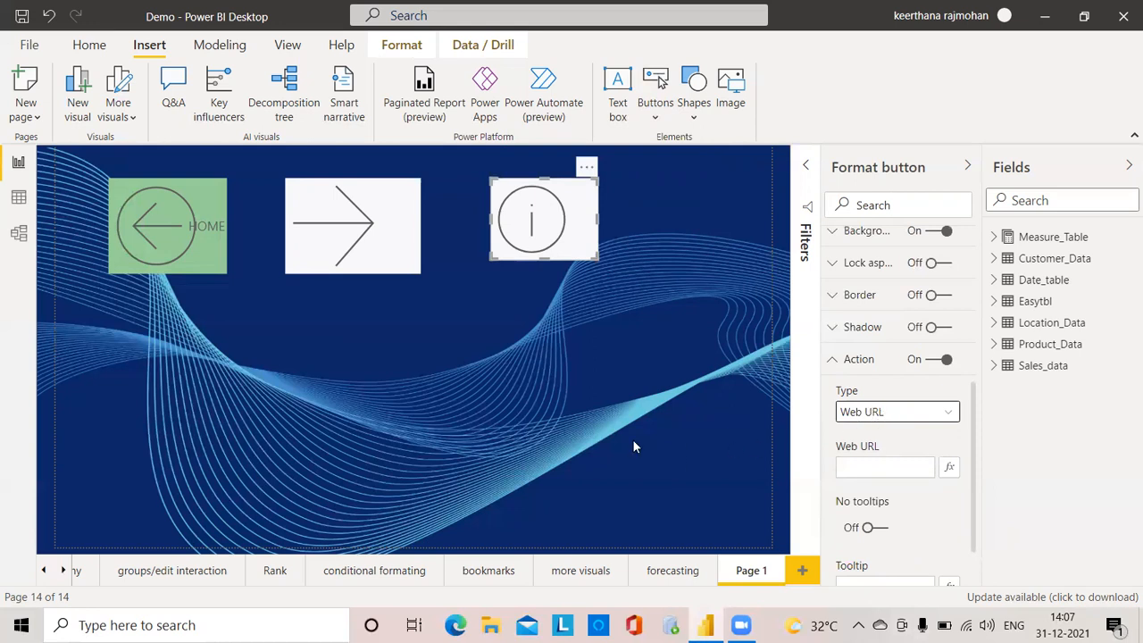
Step: Switch to Google Chrome and go to google.co.in
key("super+s")
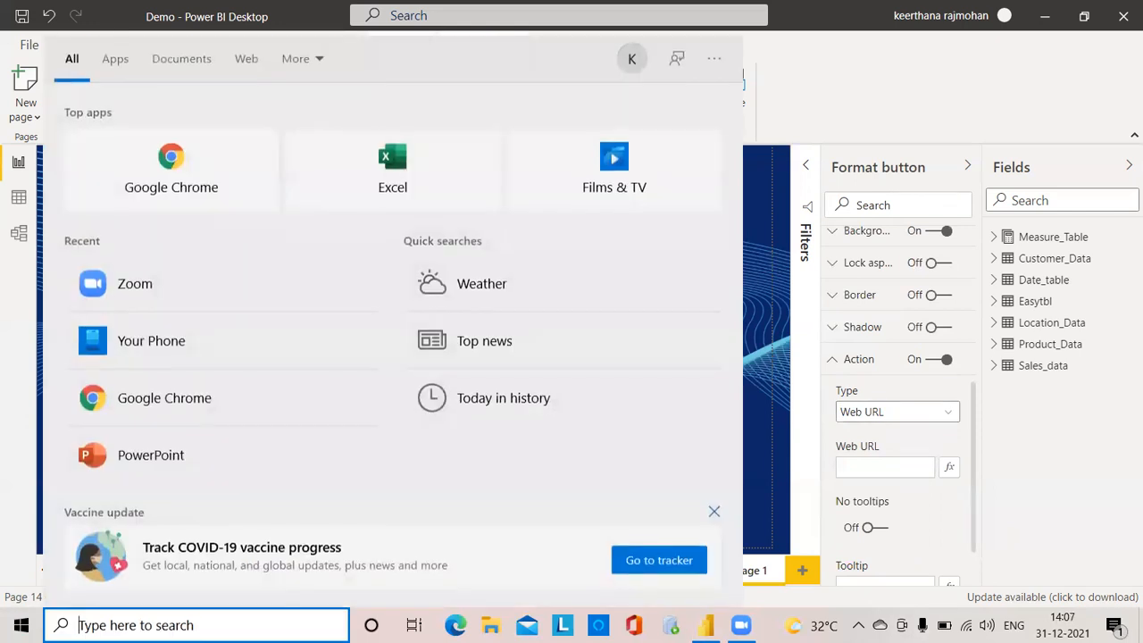
type("goo")
key("Return")
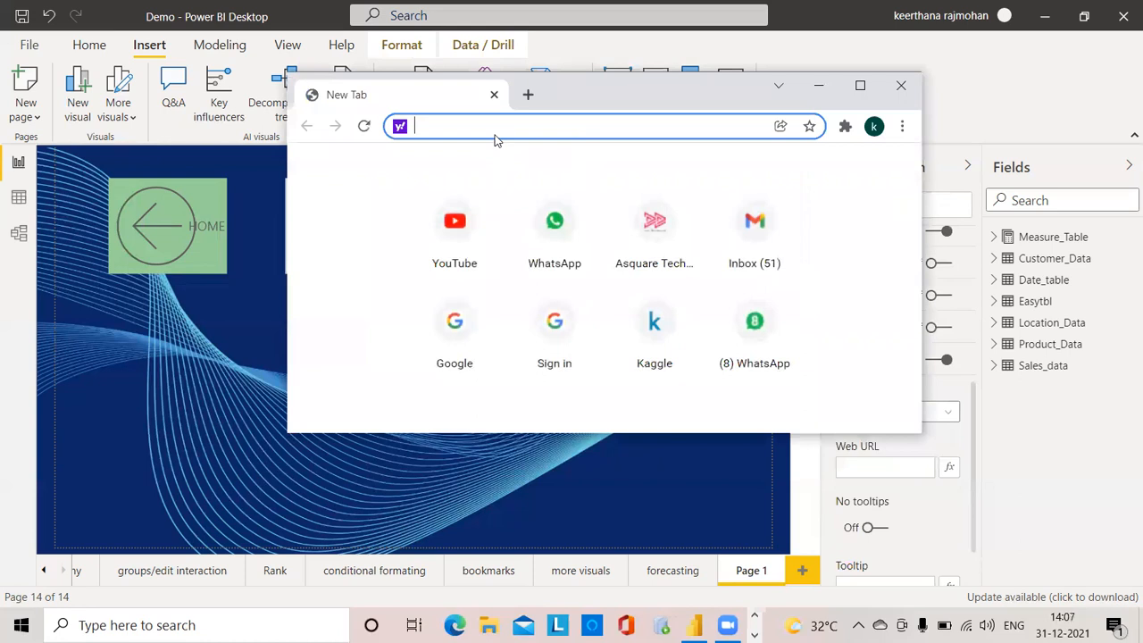
type("goo")
key("Return")
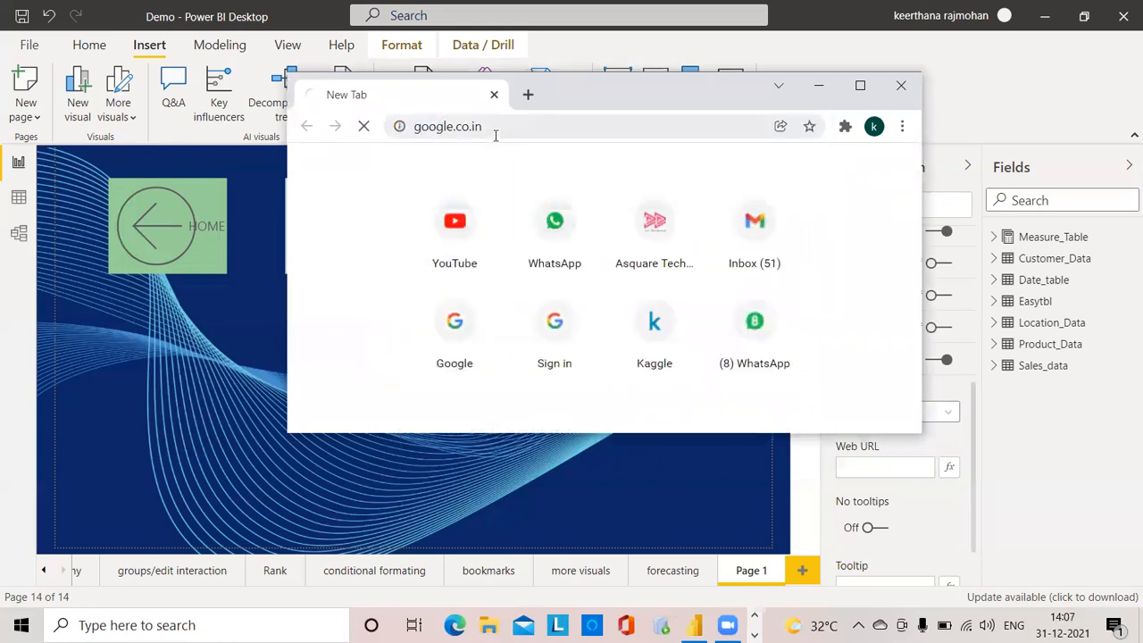
Step: Search Google for power bi download and open the Downloads | Microsoft Power BI result
left_click(479, 376)
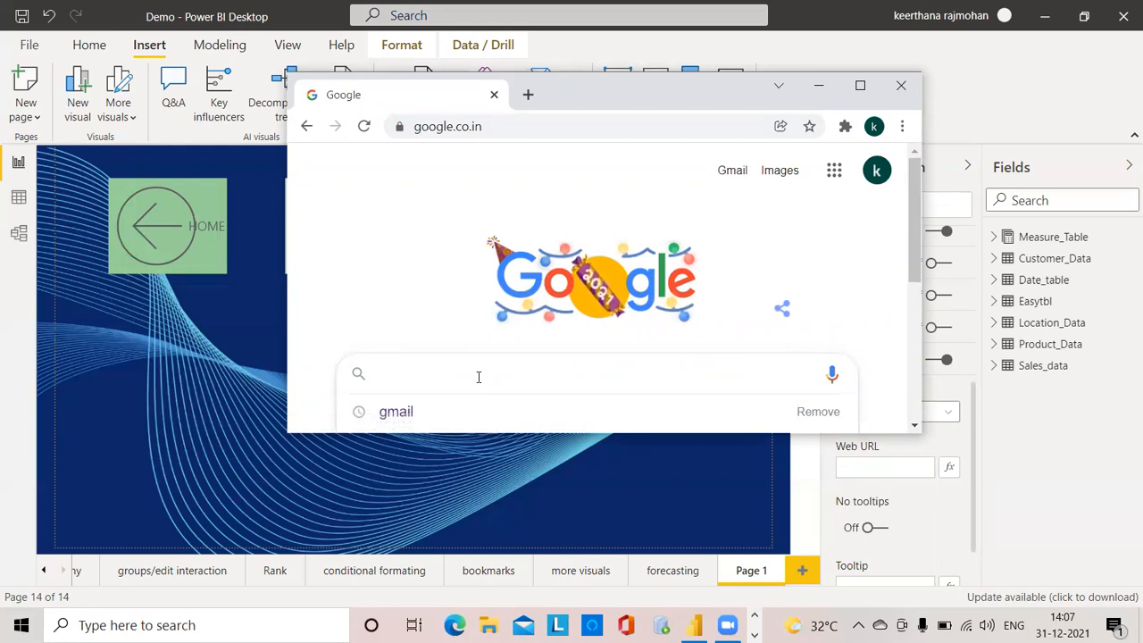
type("po")
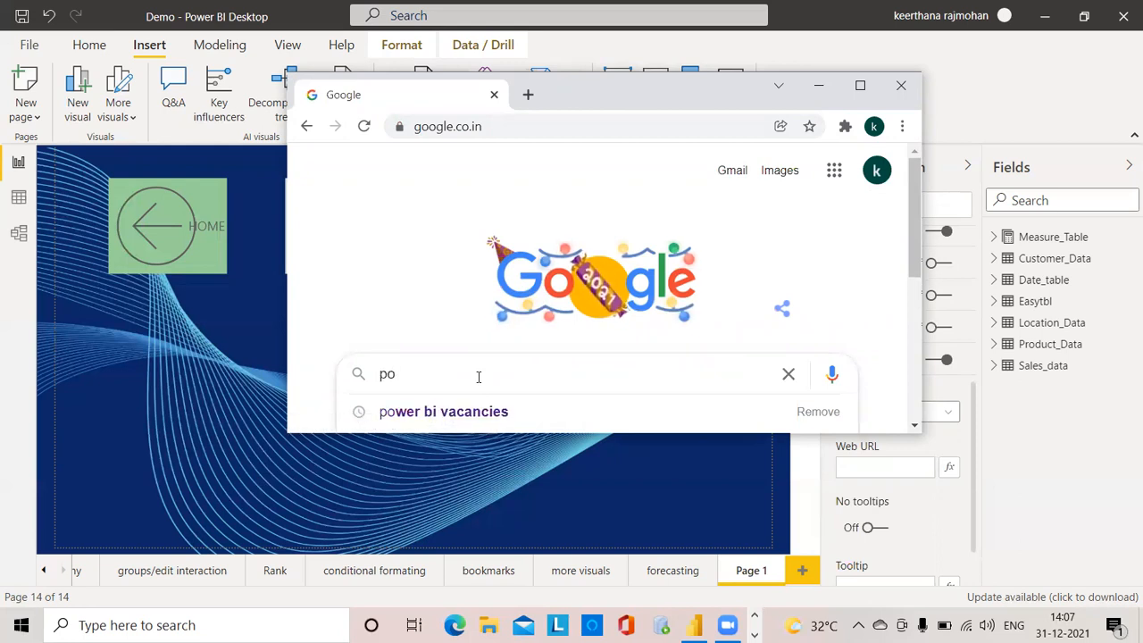
type("wer bi")
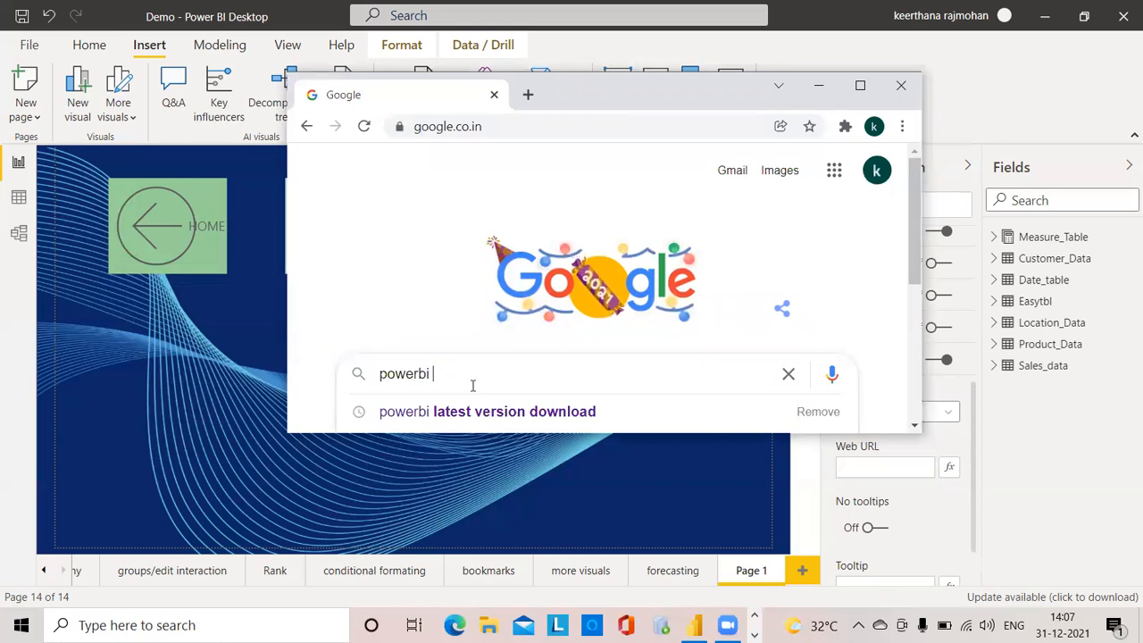
type(" dow")
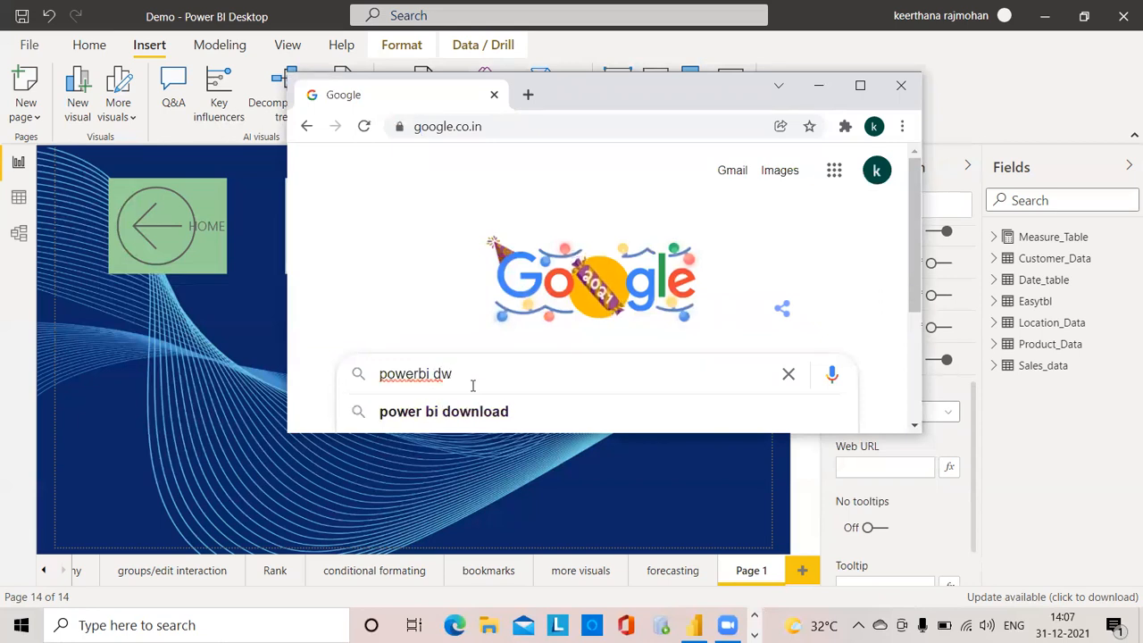
left_click(474, 411)
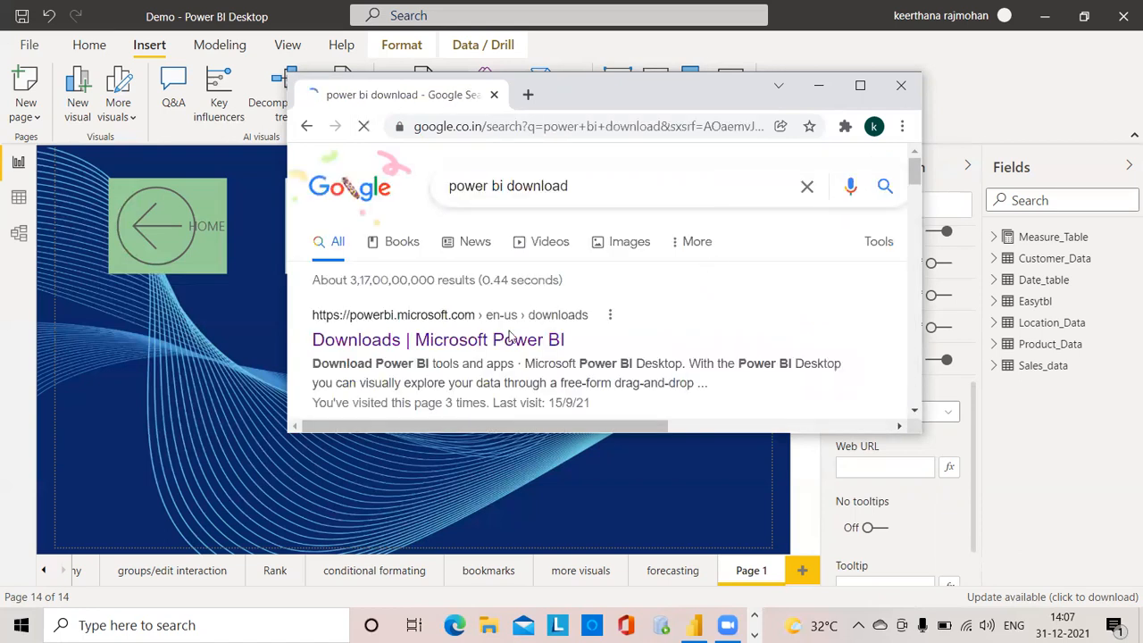
left_click(483, 341)
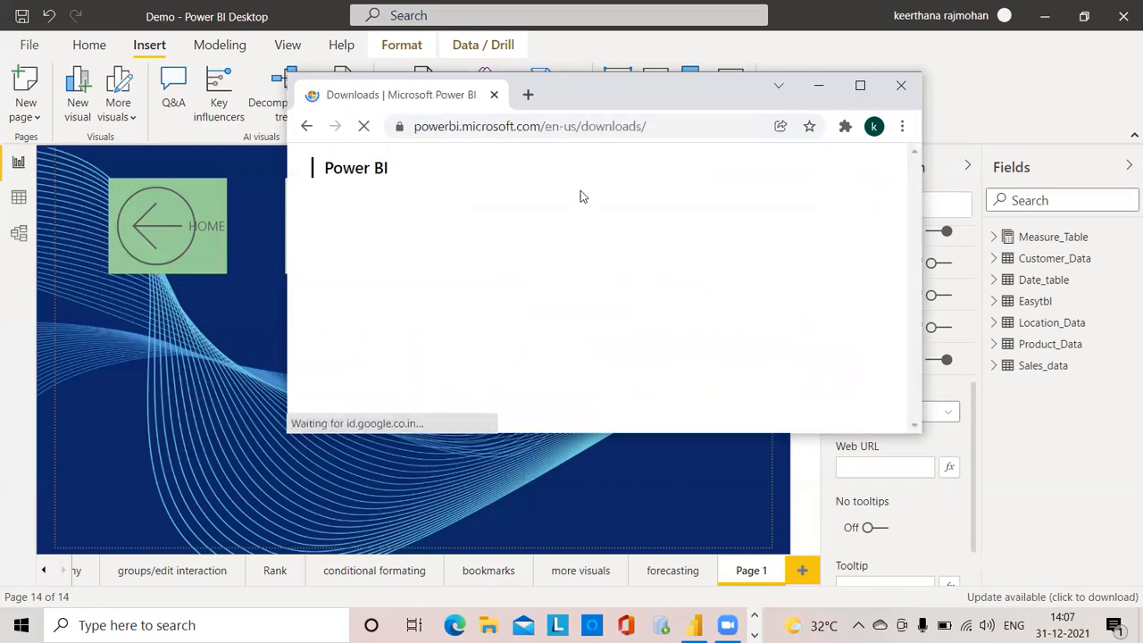
Step: Copy the address powerbi.microsoft.com/en-us/downloads/ and, back in Power BI Desktop, enter it as the Information button's Web URL
left_click_drag(658, 126, 387, 126)
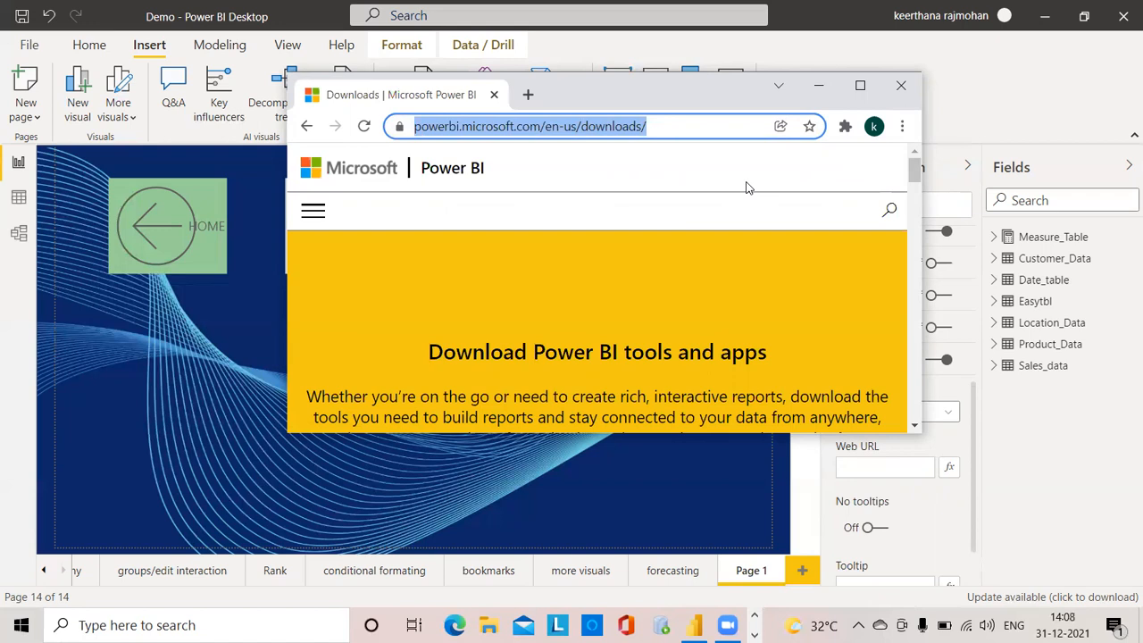
left_click(819, 85)
left_click(870, 468)
key("ctrl+v")
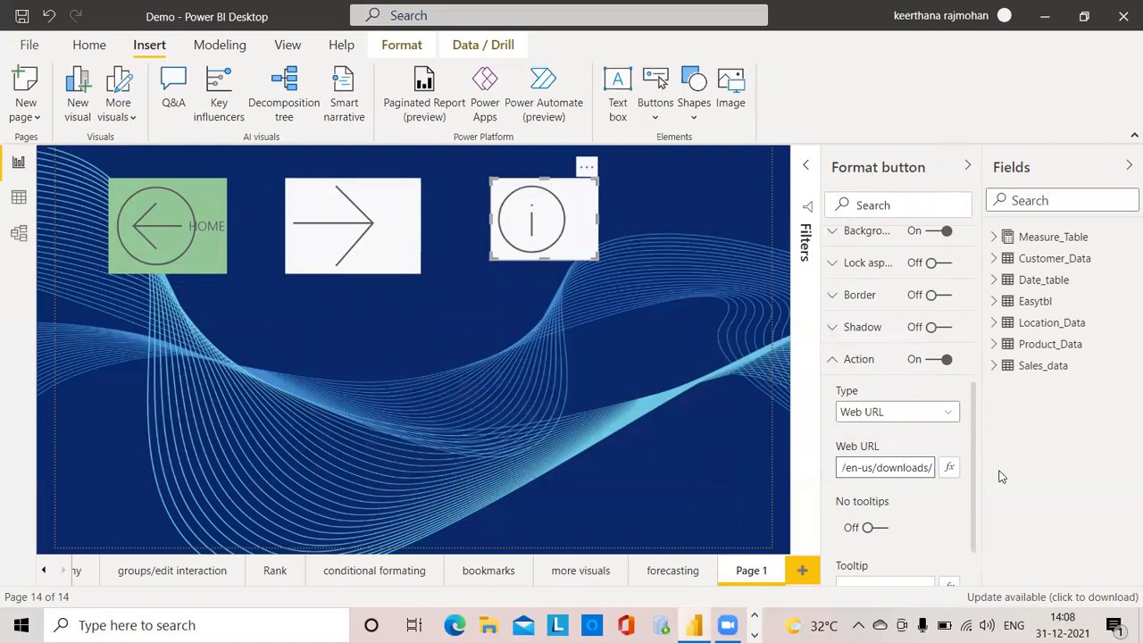
scroll(975, 474, "down", 2)
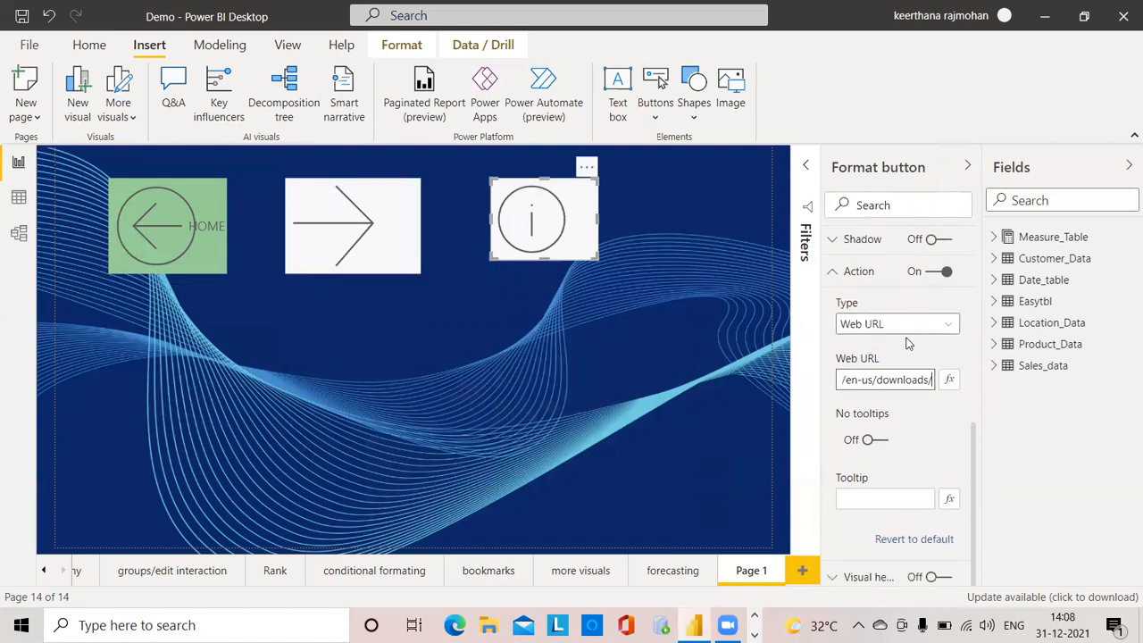
Step: Test the Information button's web link, then shrink and move aside the opened browser window and close its extra tab
left_click(530, 230)
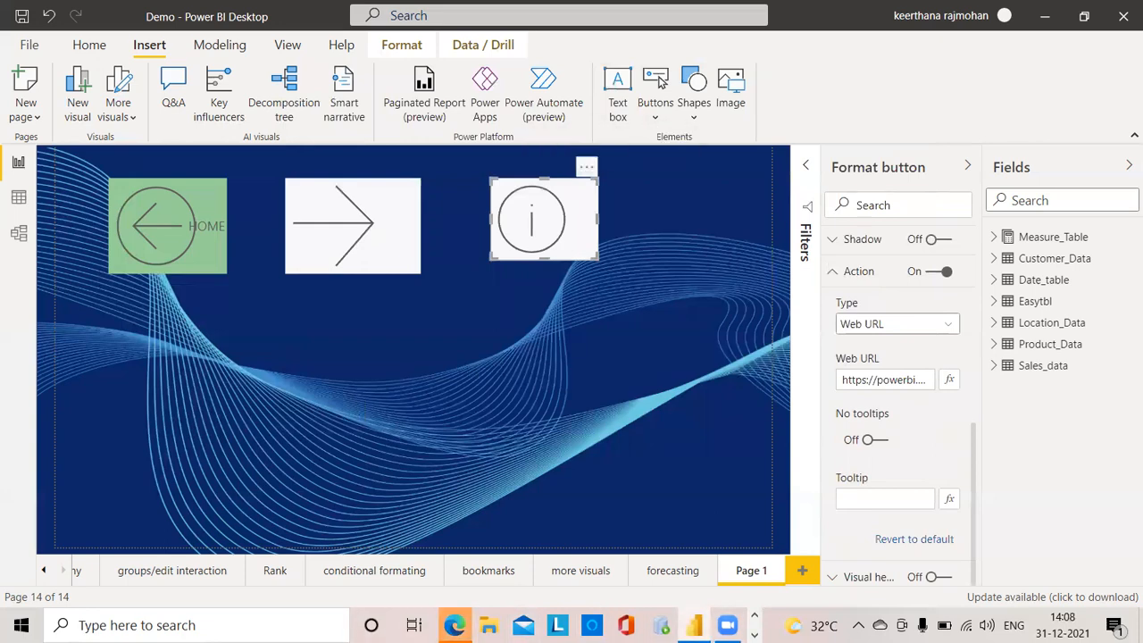
left_click(532, 219, "ctrl")
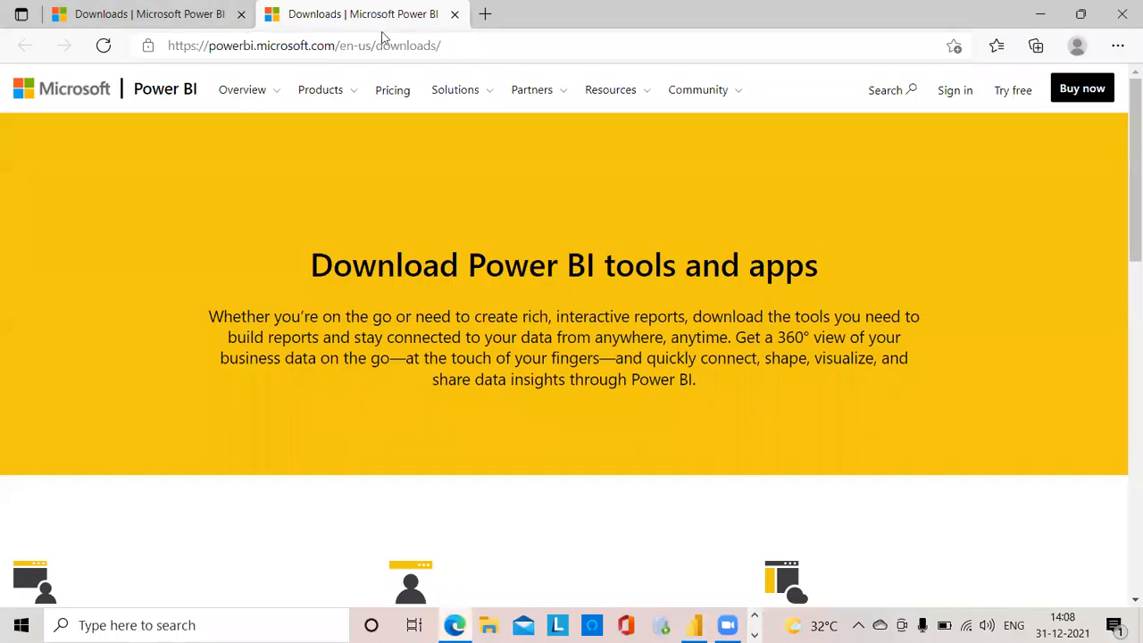
left_click(1096, 17)
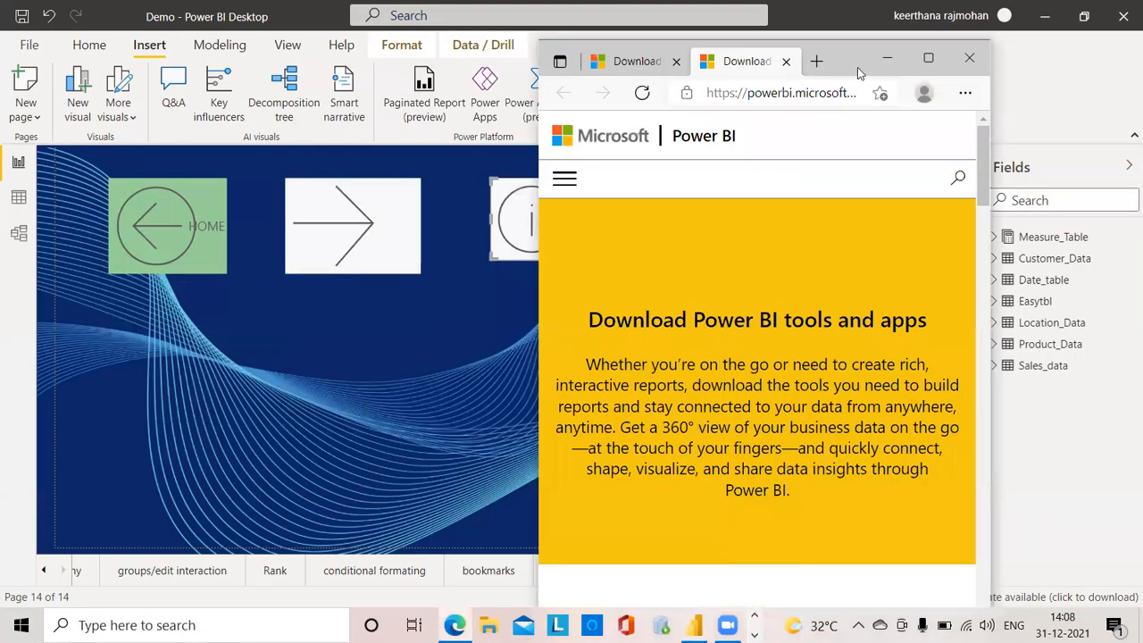
left_click_drag(858, 67, 1007, 71)
left_click(831, 66)
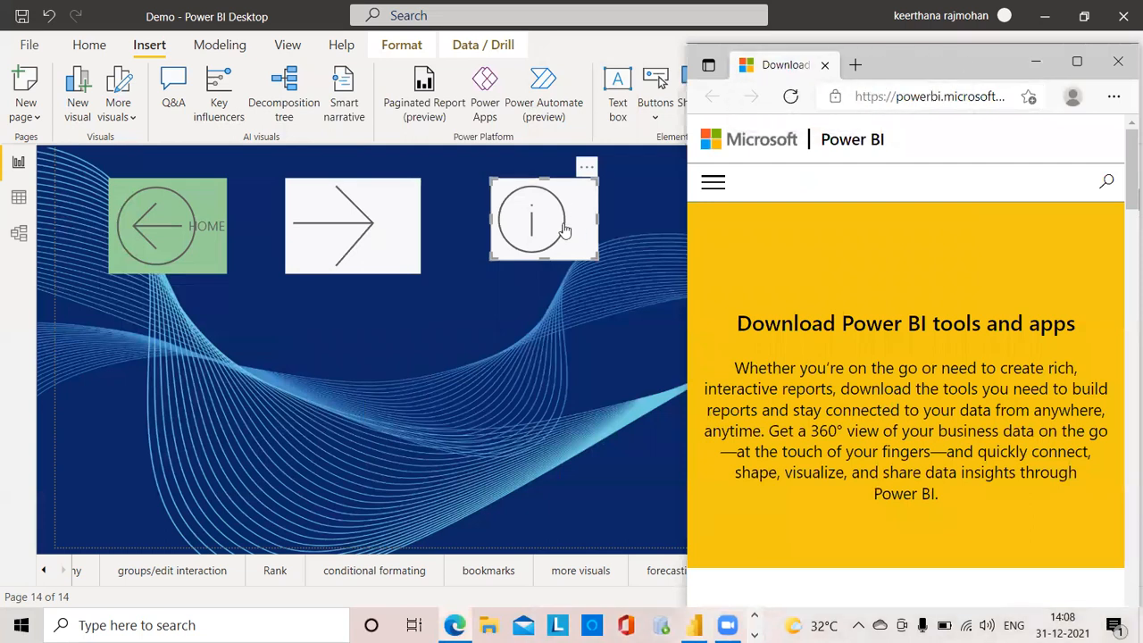
Step: Follow the Information button's link again from the report, then close the browser window
left_click(563, 232)
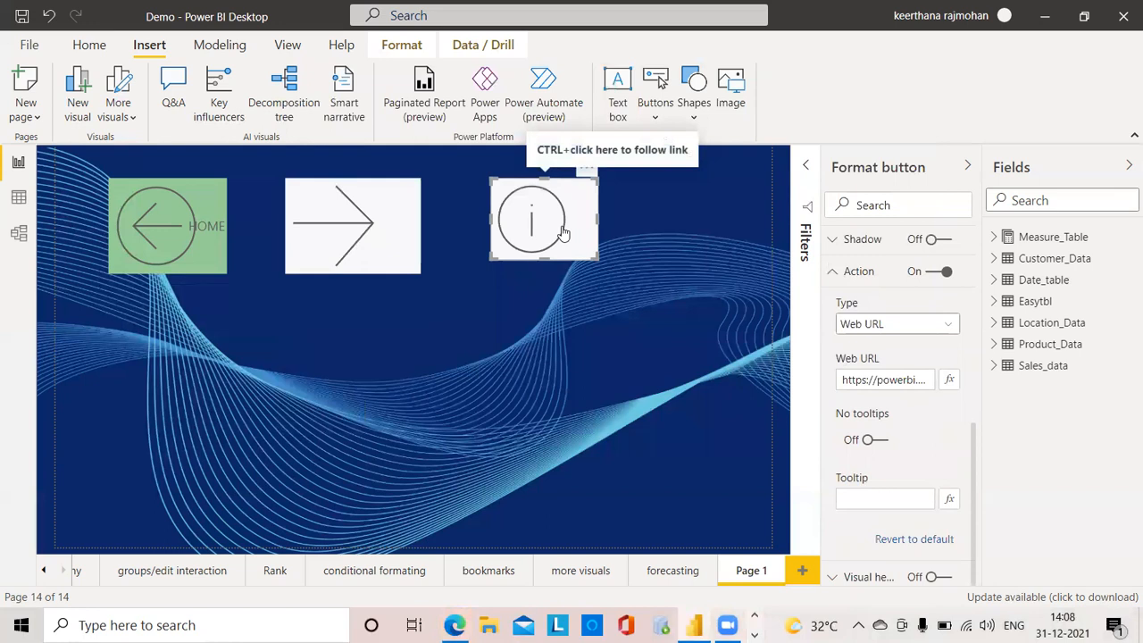
left_click(563, 233, "ctrl")
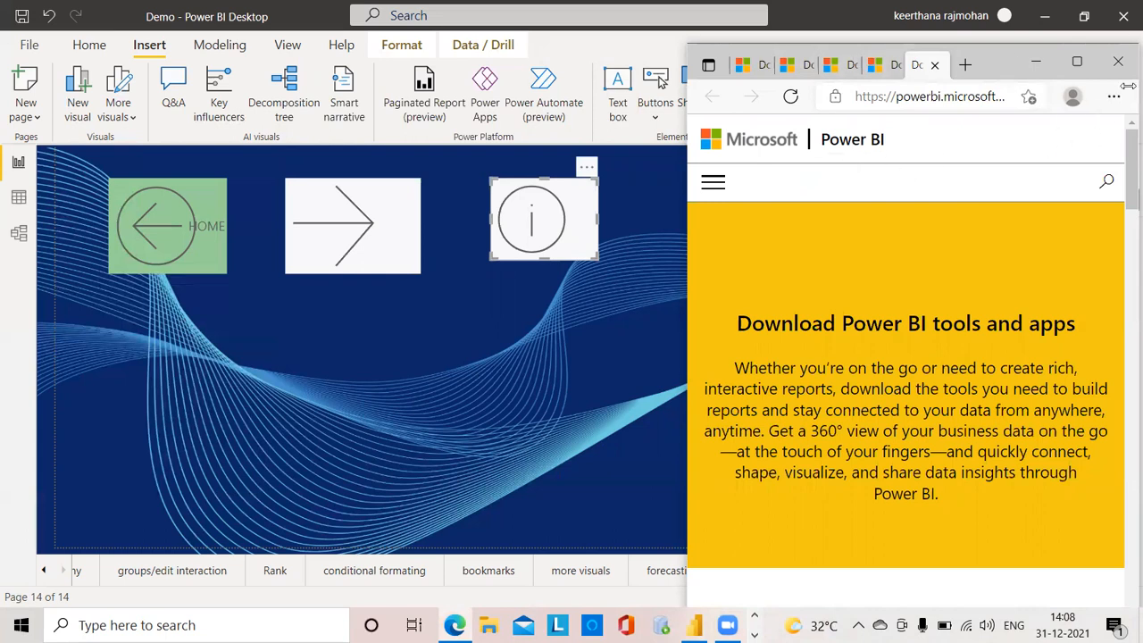
left_click(1119, 59)
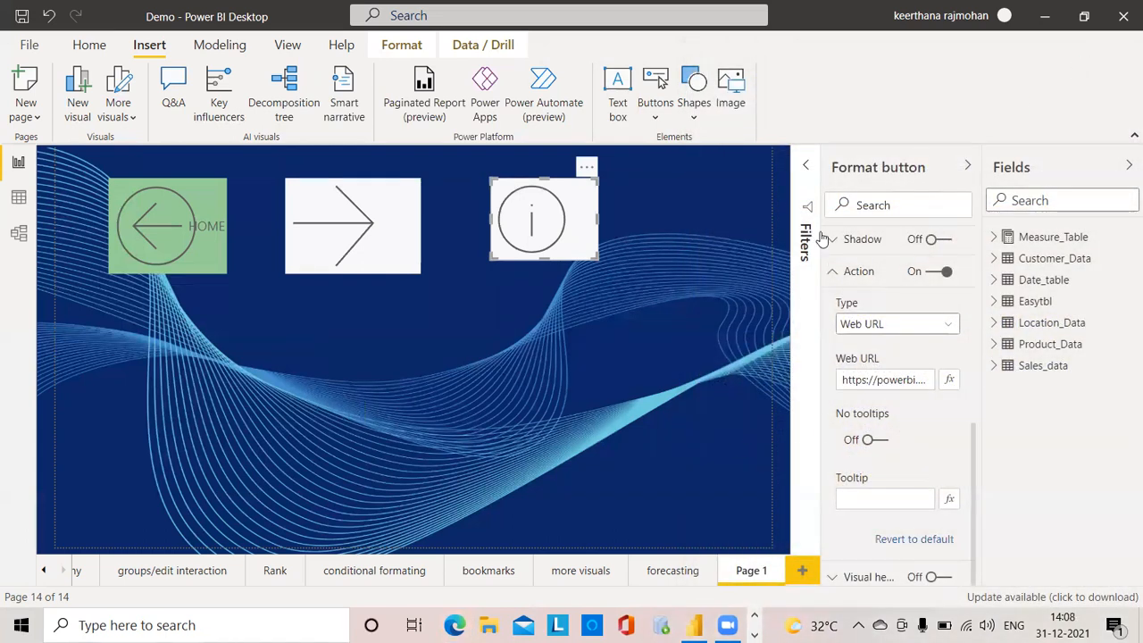